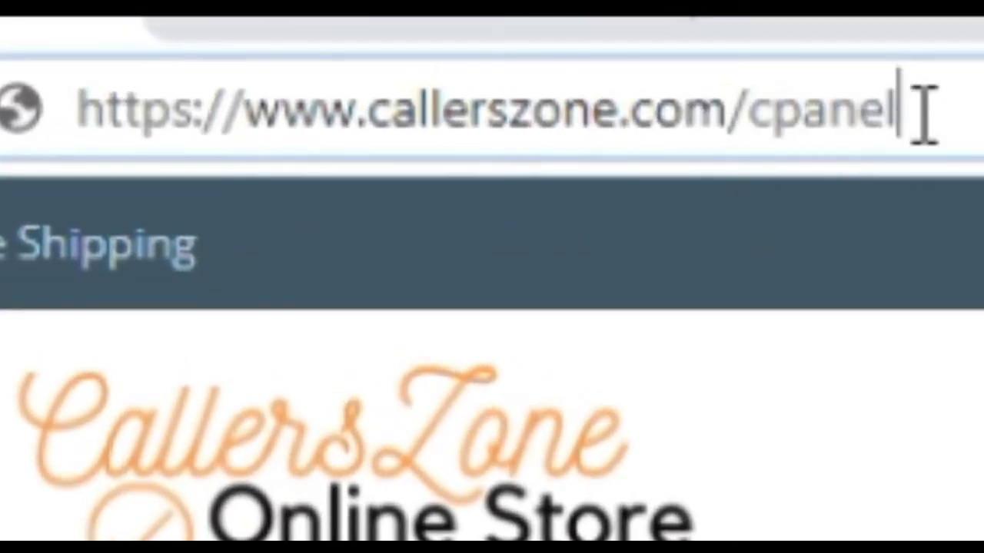
key("Return")
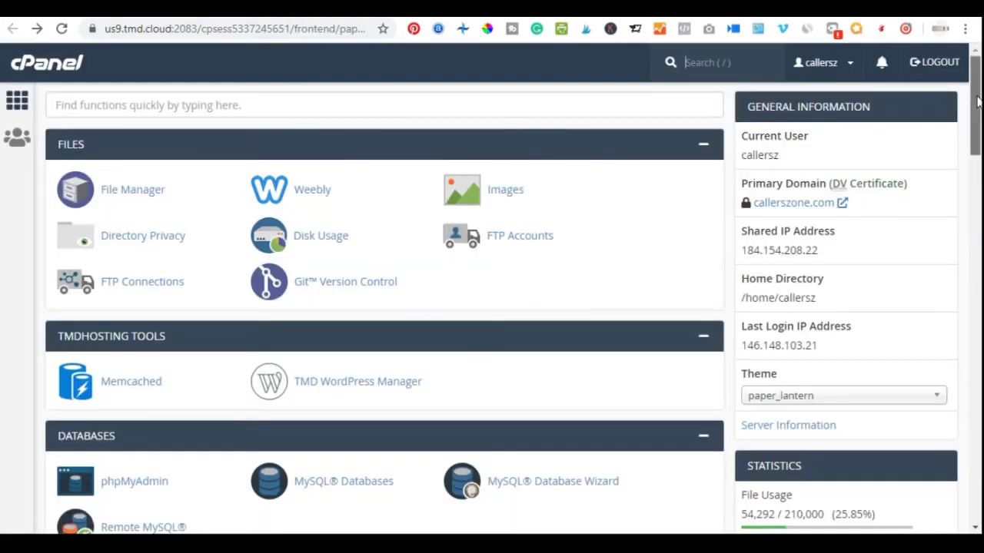
scroll(978, 100, "down", 6)
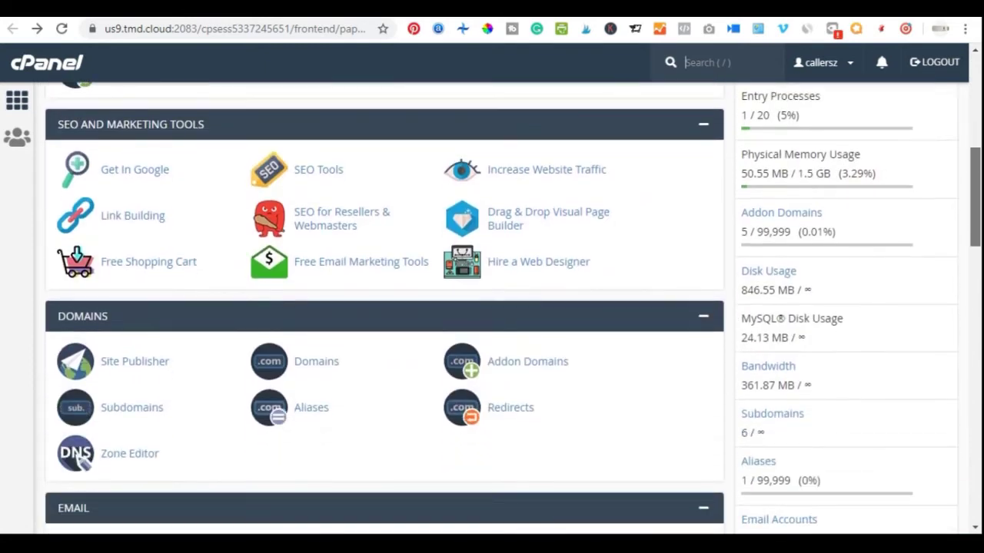
scroll(385, 307, "down", 5)
scroll(80, 107, "down", 1)
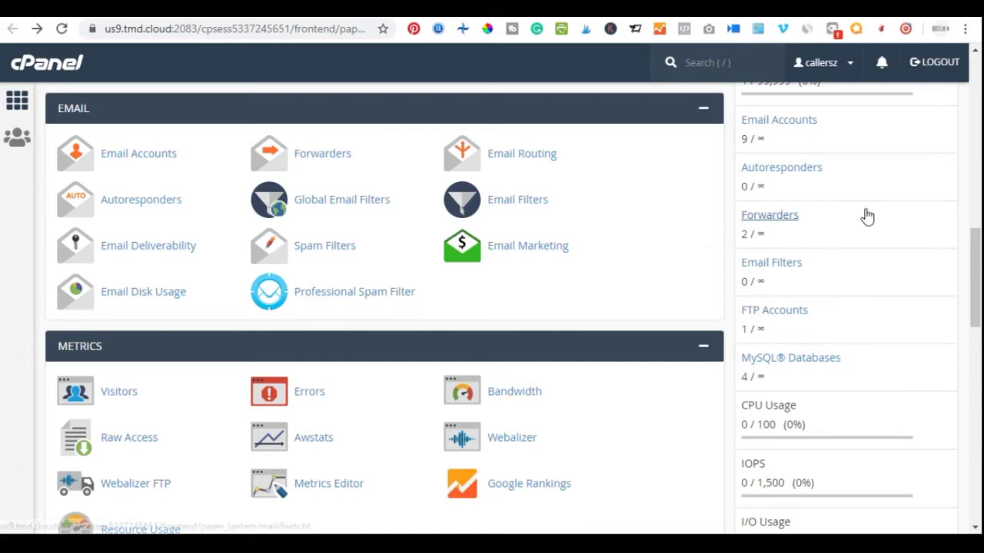
left_click_drag(977, 257, 977, 450)
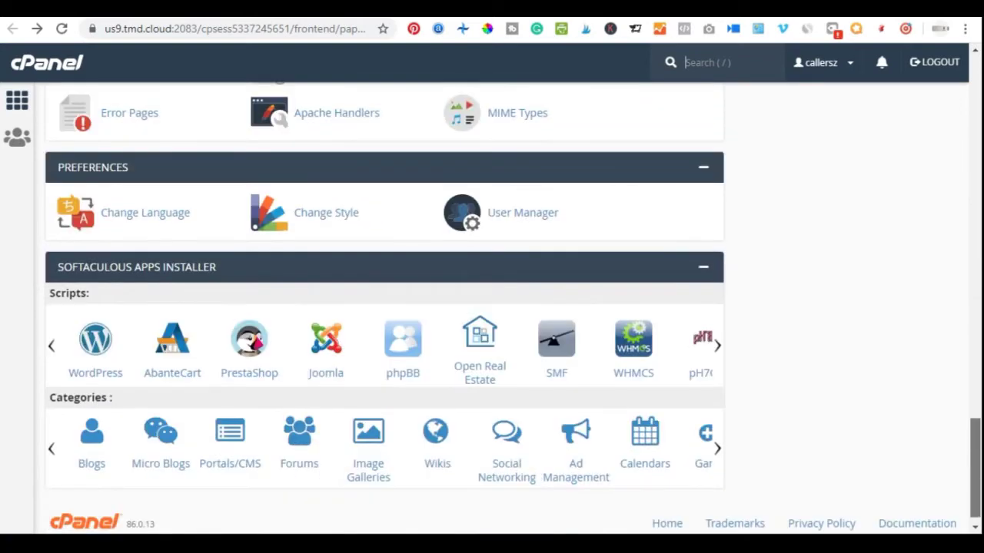
Examine the cPanel tool sections from Files and Databases through Domains and Email to the Softaculous Apps Installer
left_click_drag(977, 451, 936, 151)
scroll(936, 151, "up", 4)
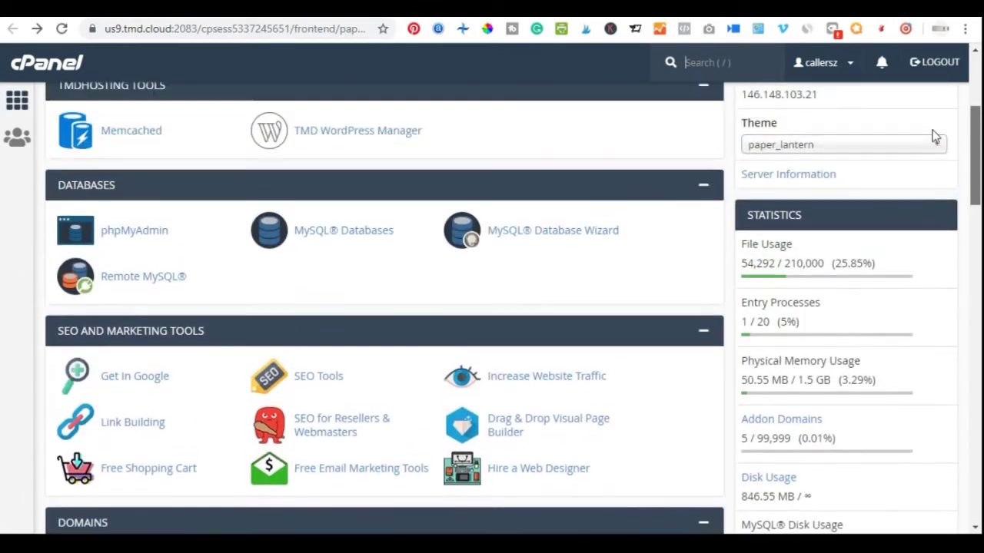
scroll(945, 108, "down", 2)
scroll(953, 125, "up", 2)
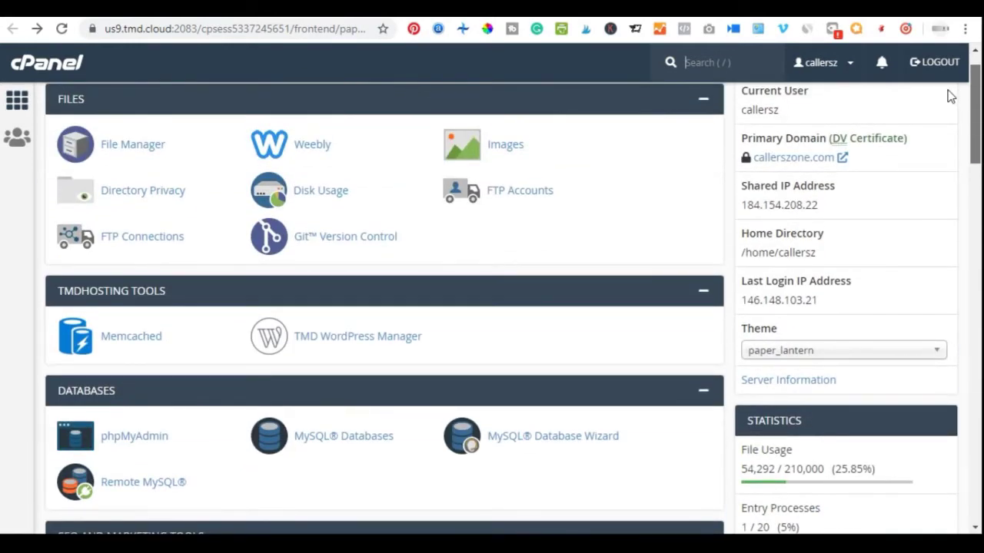
scroll(951, 94, "down", 1)
scroll(953, 115, "down", 1)
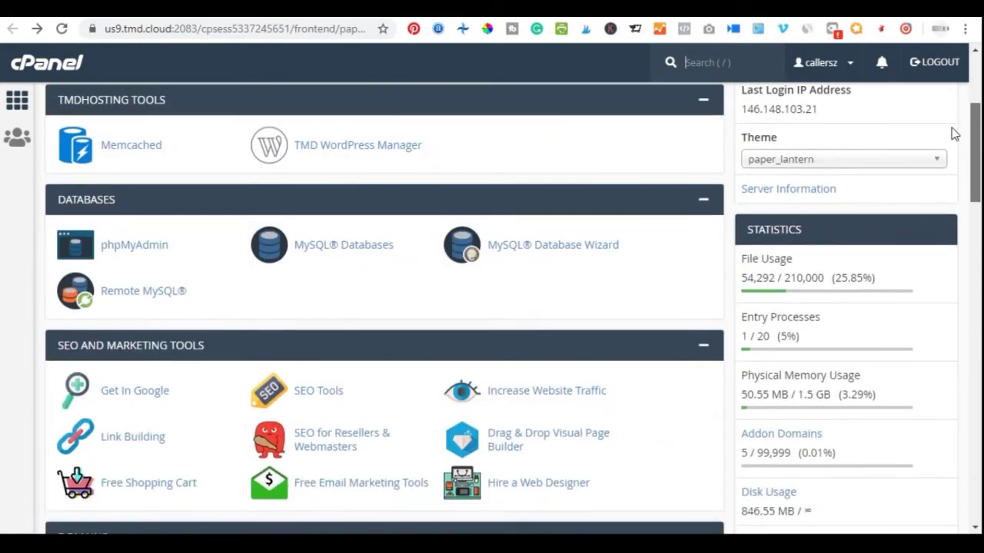
scroll(953, 133, "down", 1)
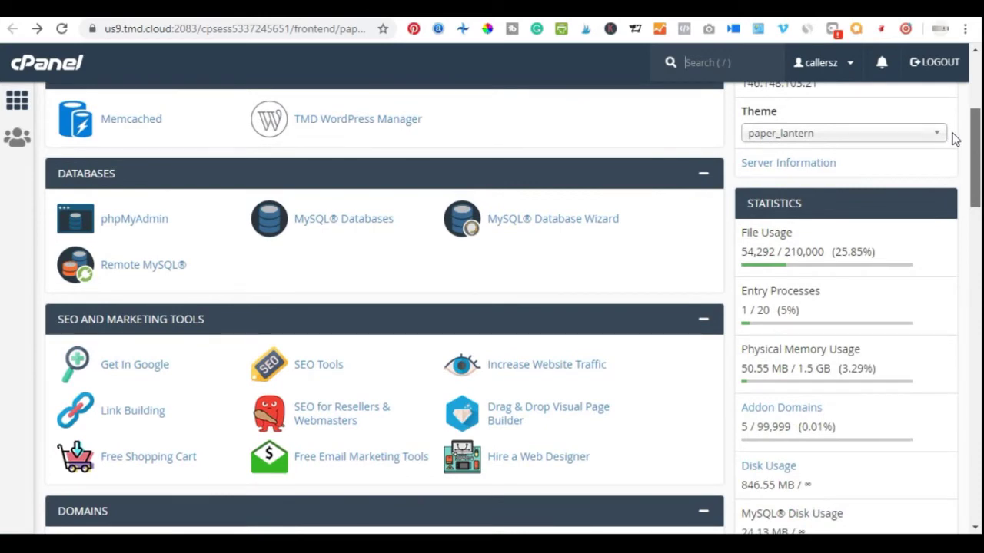
scroll(953, 151, "down", 2)
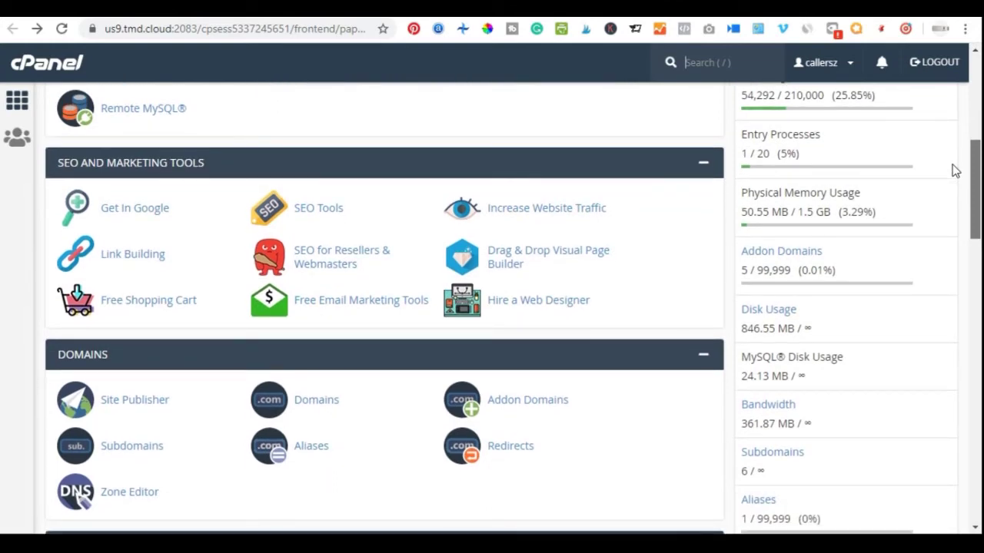
scroll(953, 173, "down", 1)
scroll(955, 180, "down", 2)
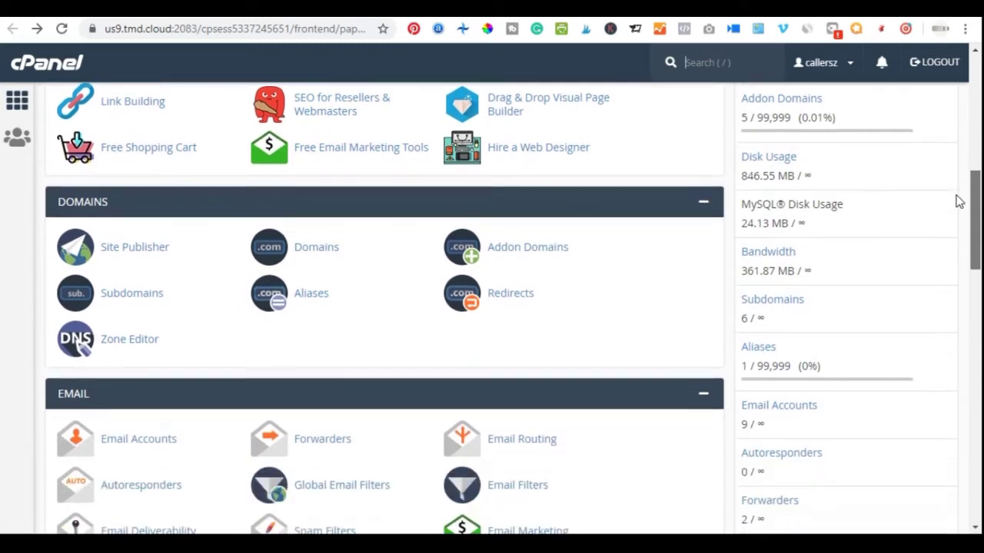
scroll(958, 200, "down", 2)
scroll(964, 231, "down", 5)
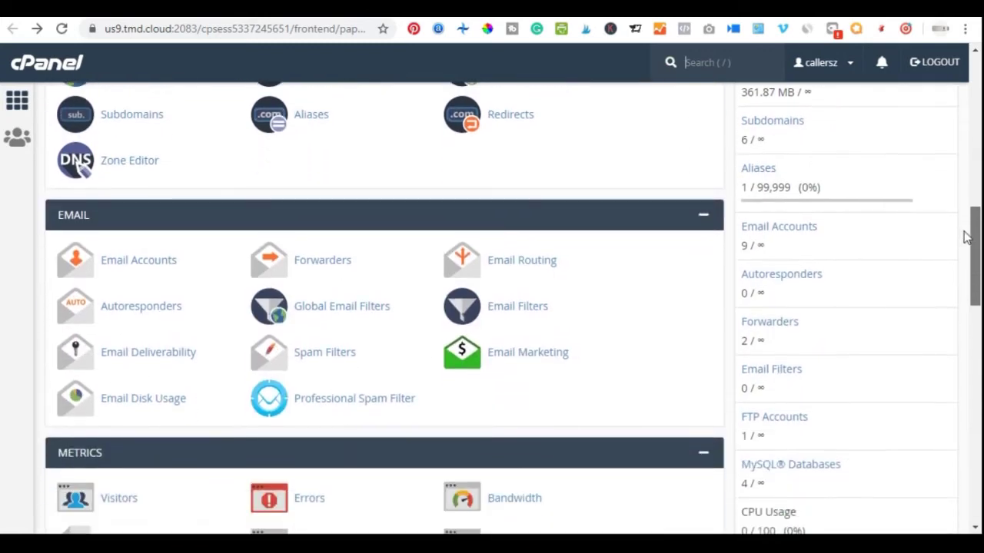
left_click_drag(970, 286, 979, 439)
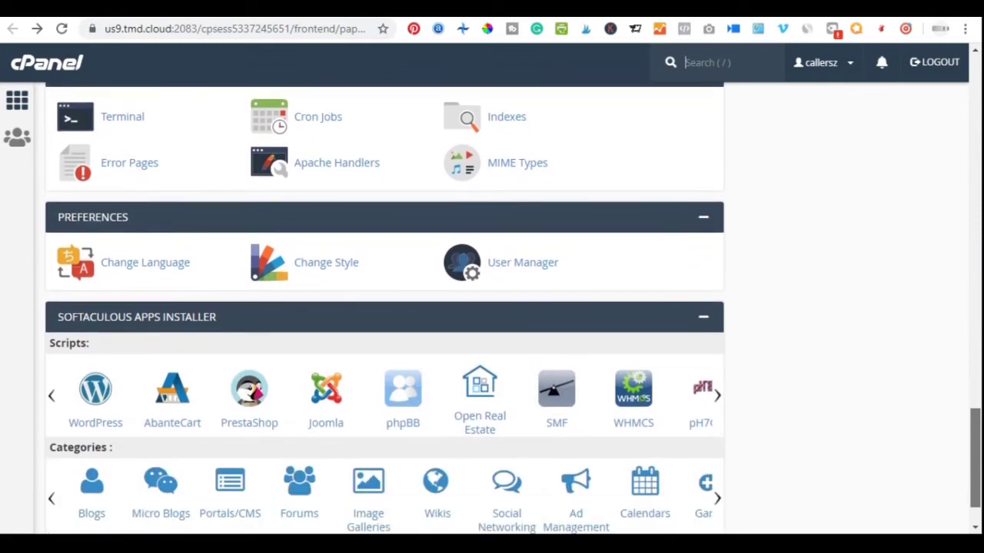
left_click_drag(979, 440, 878, 90)
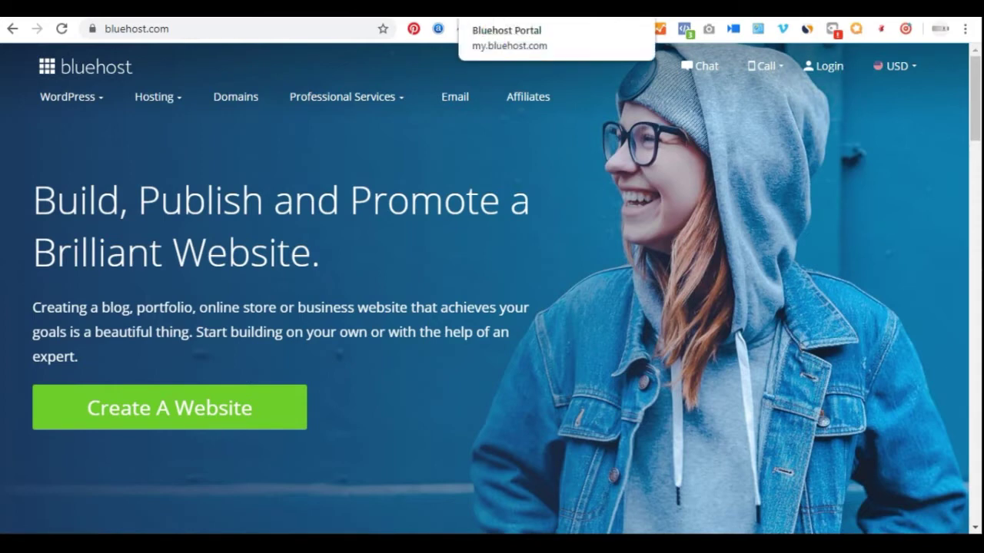
Open the callerszone.com control panel from the TMDHosting client area and look through its tool sections
left_click(462, 29)
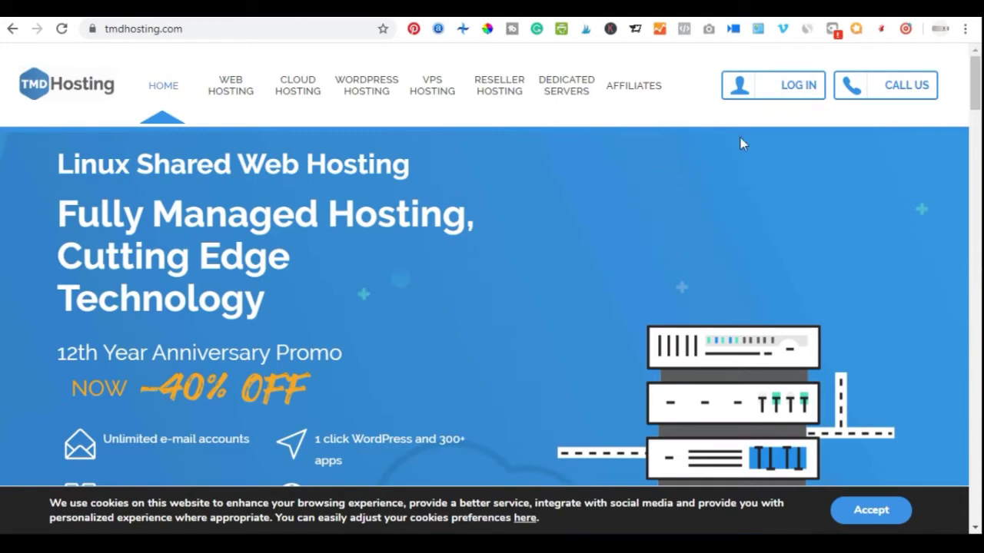
left_click(733, 28)
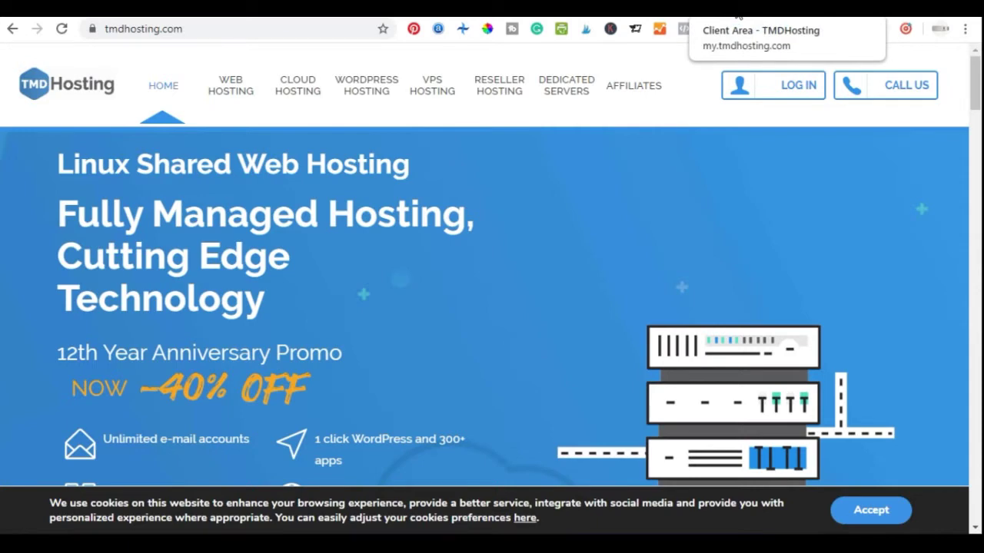
left_click(769, 34)
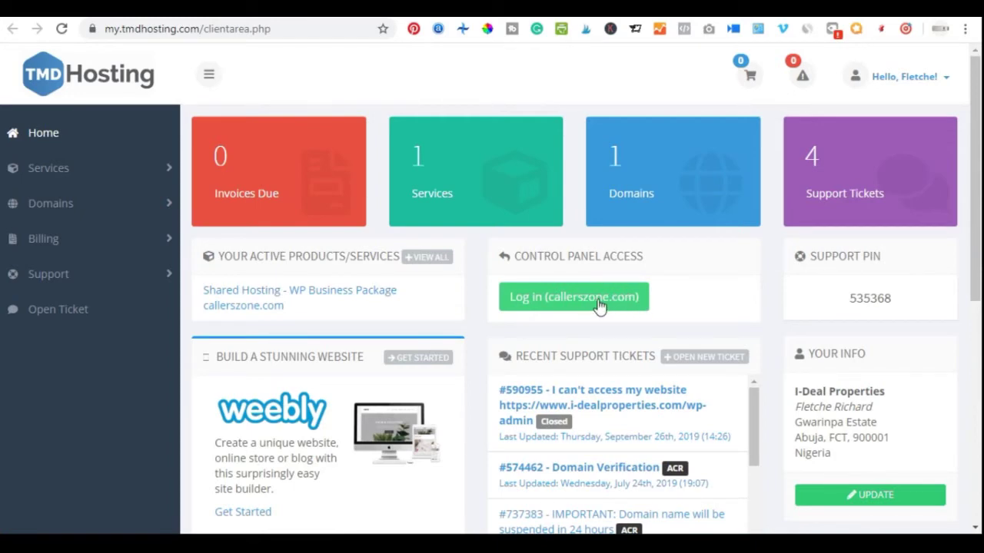
left_click(572, 300)
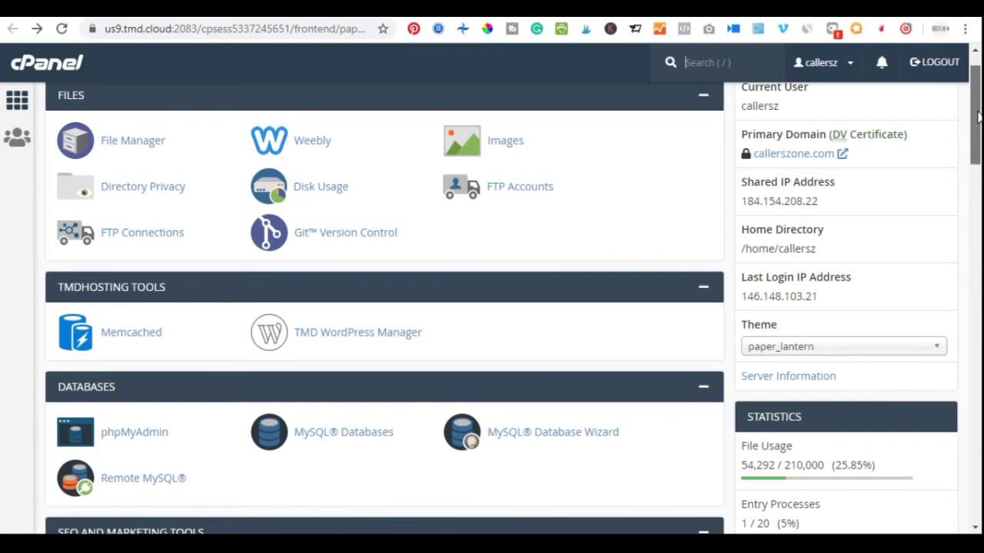
scroll(978, 116, "up", 1)
scroll(977, 115, "down", 4)
scroll(978, 115, "down", 10)
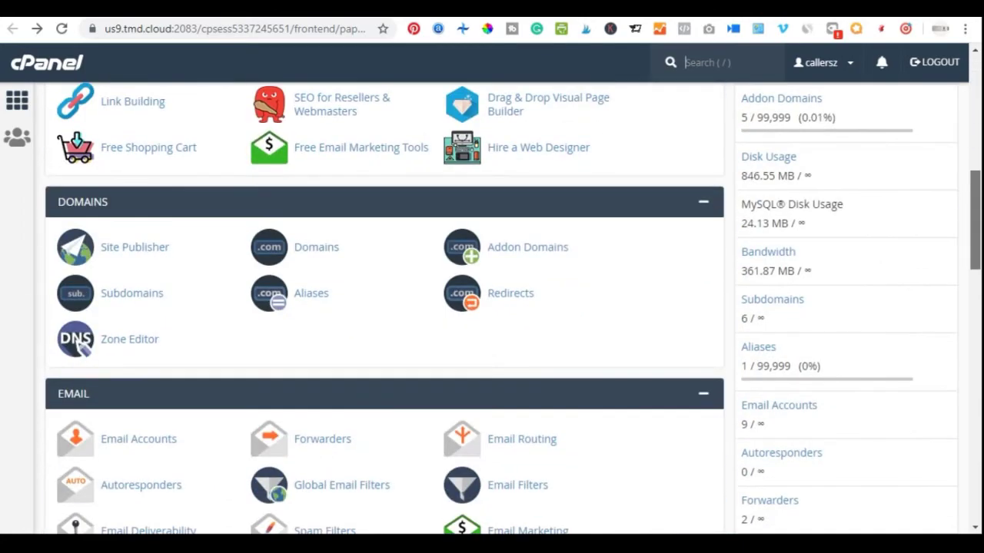
left_click_drag(976, 327, 958, 63)
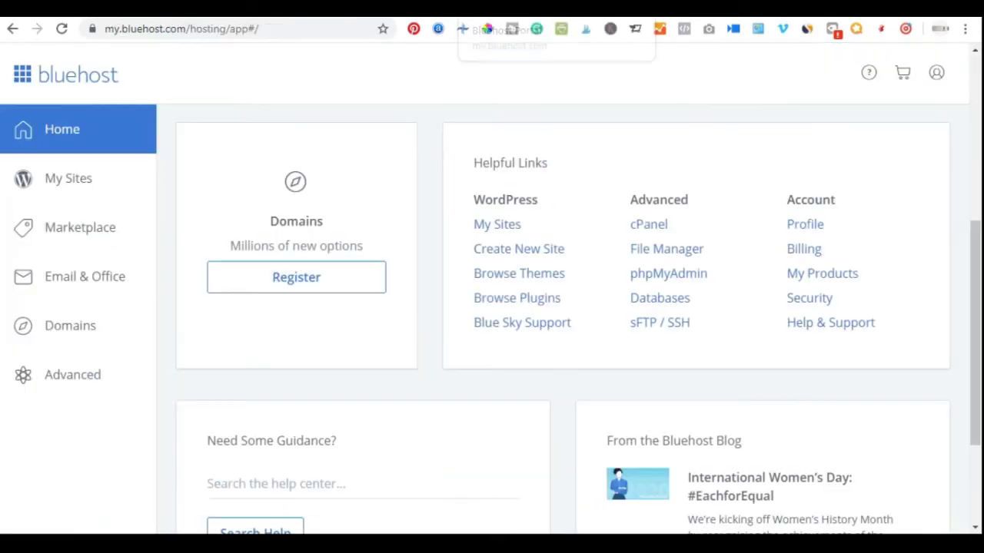
Switch to the Bluehost portal and start creating a new WordPress site from My Sites
left_click(507, 15)
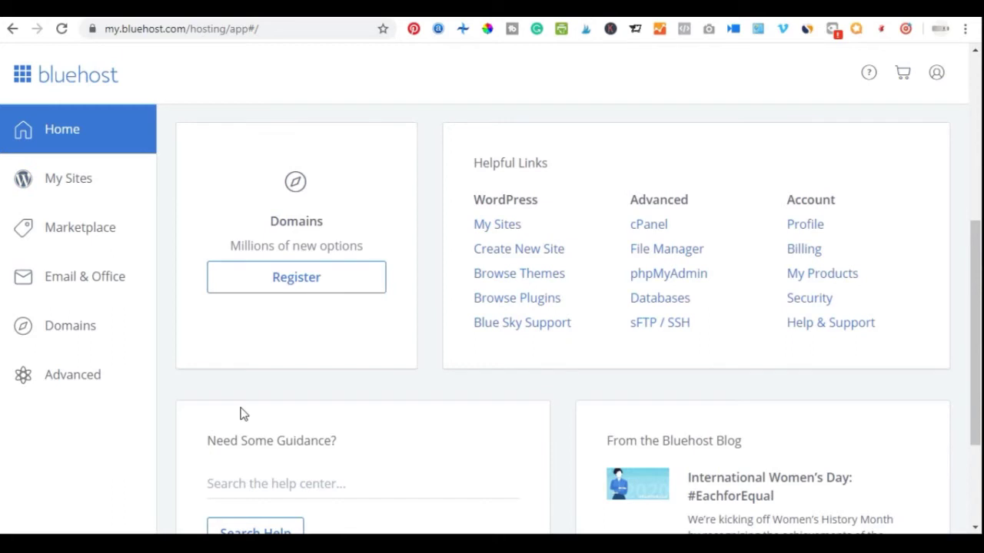
left_click(71, 187)
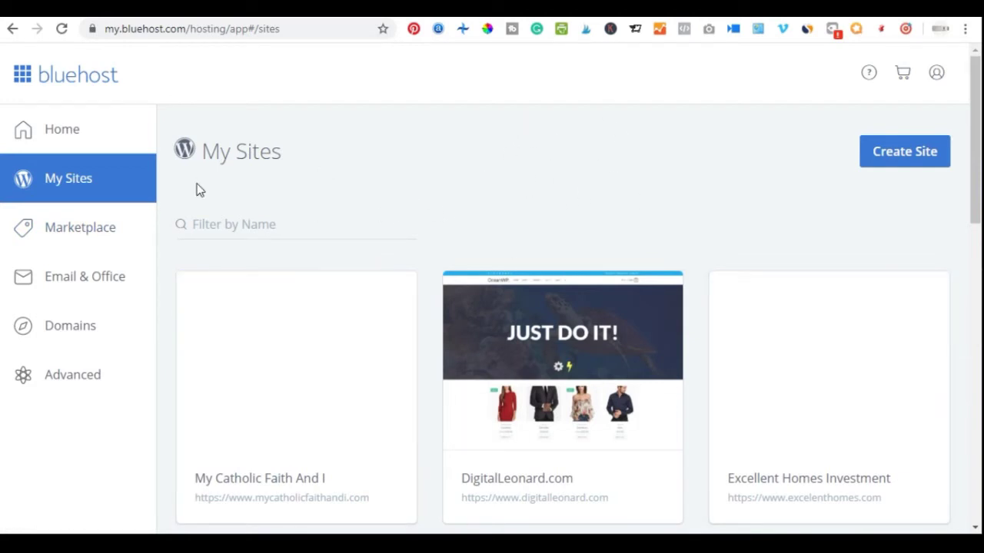
left_click(903, 152)
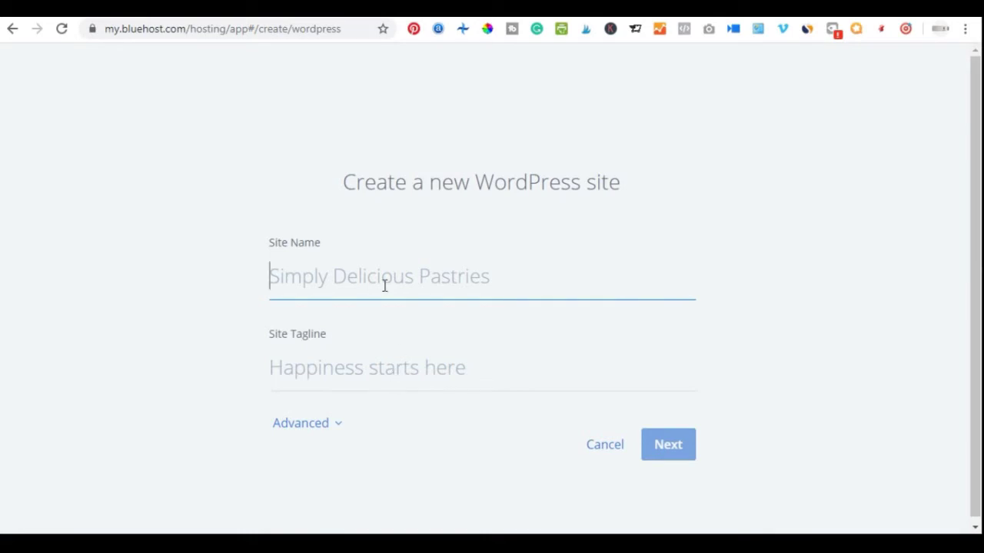
Name the new site My Blog, leave the tagline and advanced login details blank, and proceed to the domain choice
type("My")
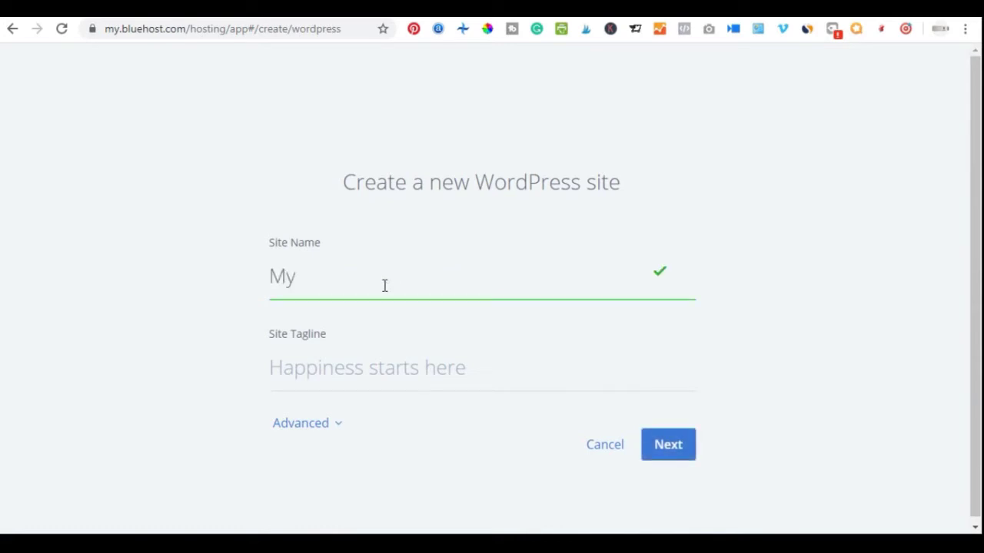
type(" Blog")
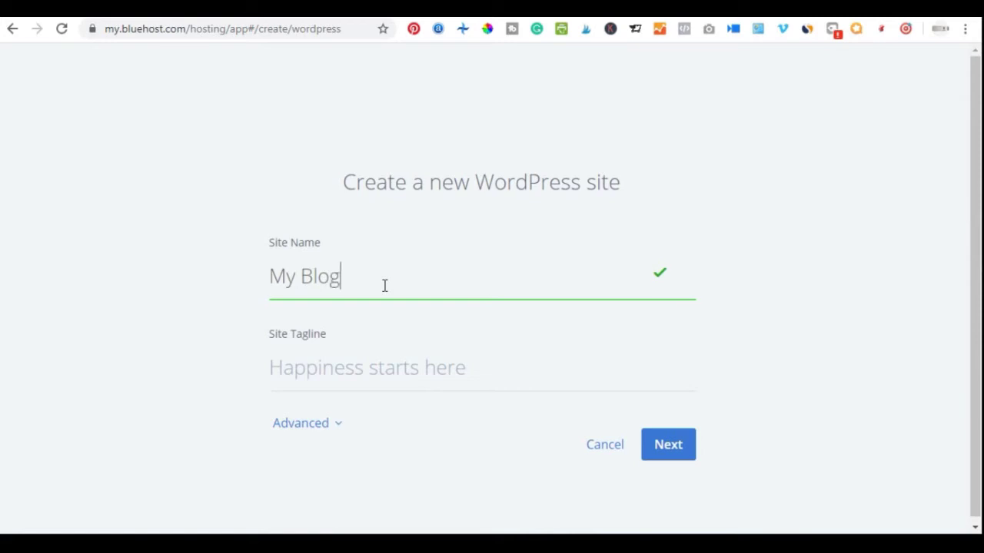
left_click(390, 370)
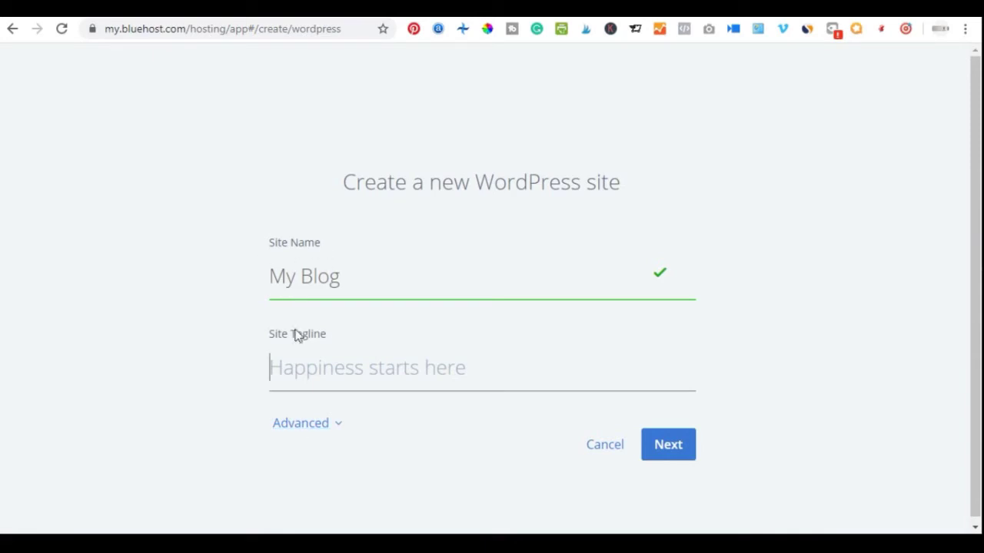
left_click(341, 432)
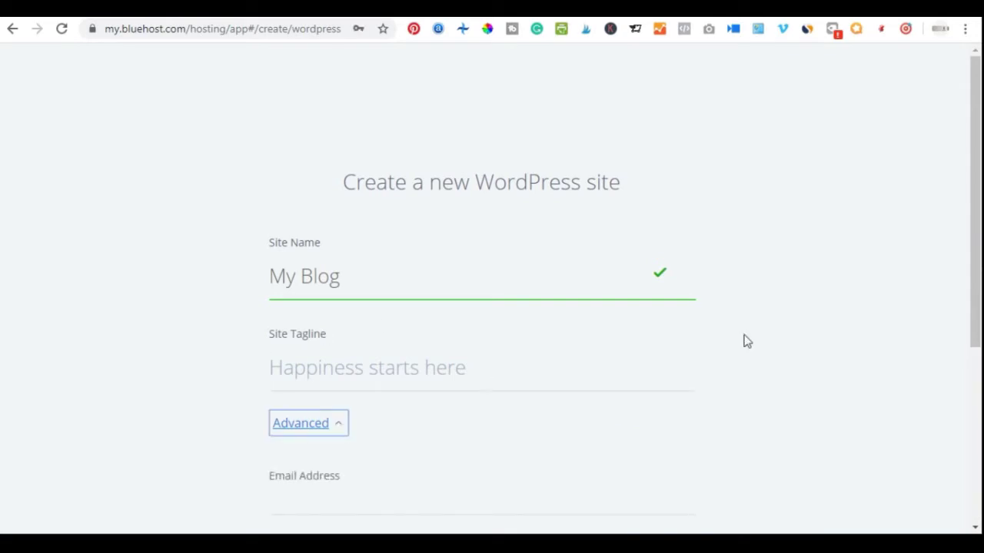
left_click_drag(975, 302, 975, 478)
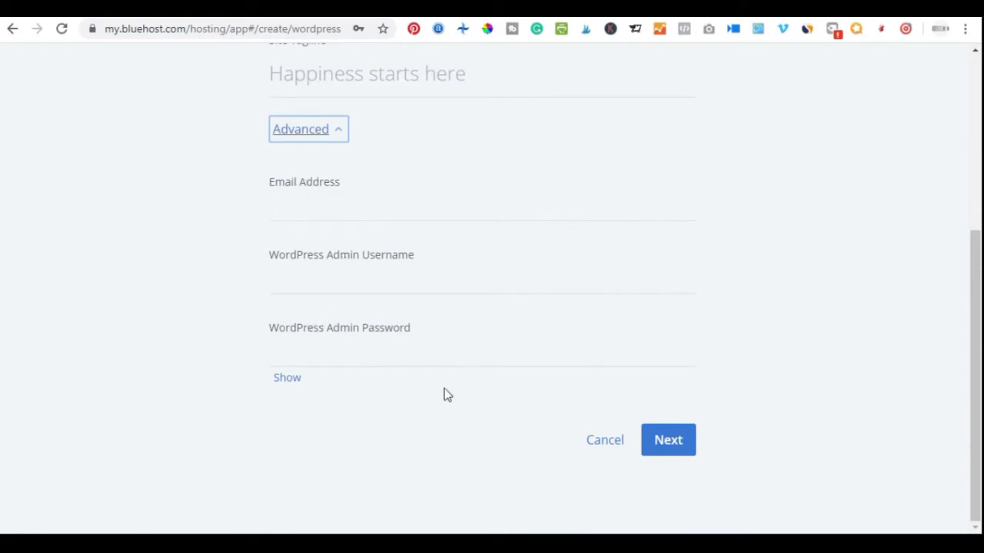
left_click(675, 444)
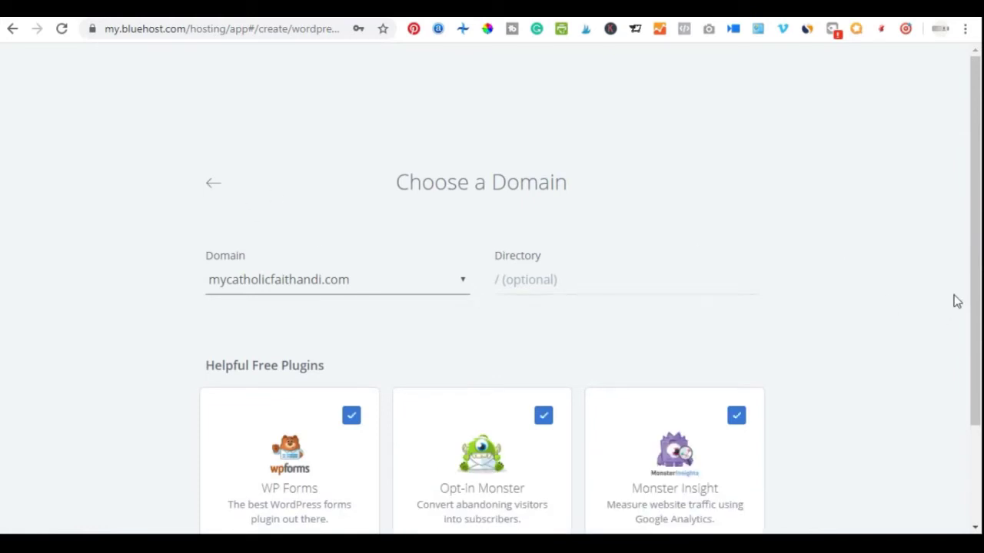
Choose naijapoliticscafe.com as the domain for the new WordPress site
left_click_drag(978, 292, 979, 352)
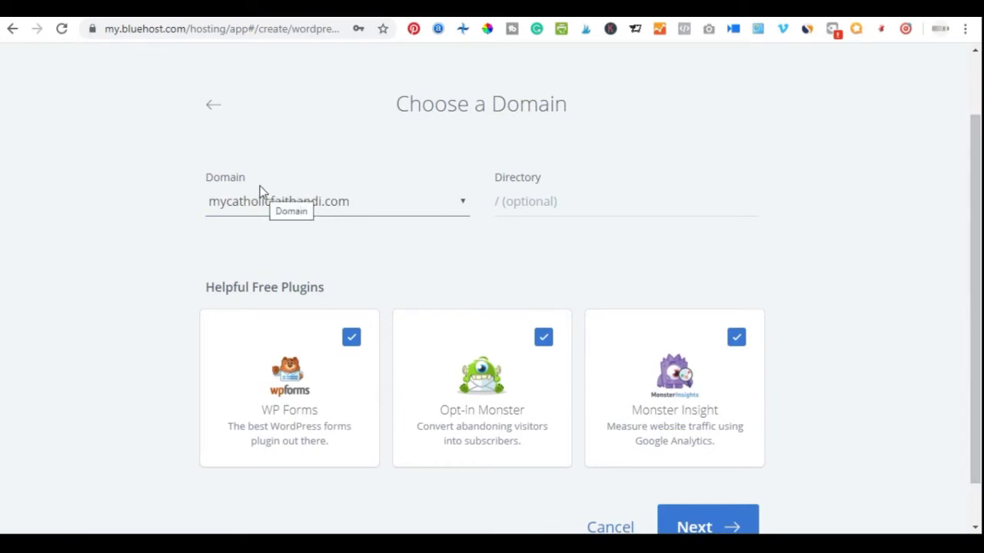
left_click(463, 206)
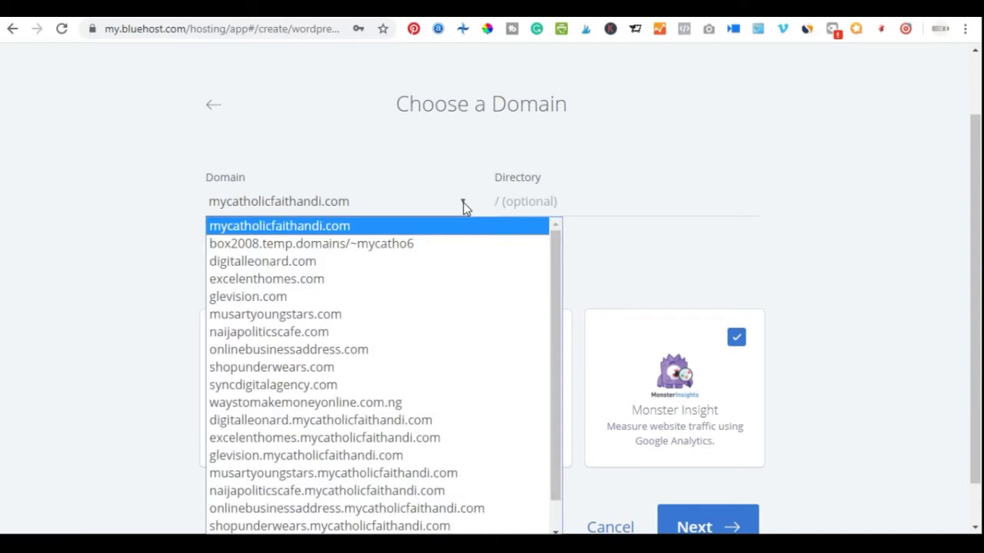
left_click(150, 289)
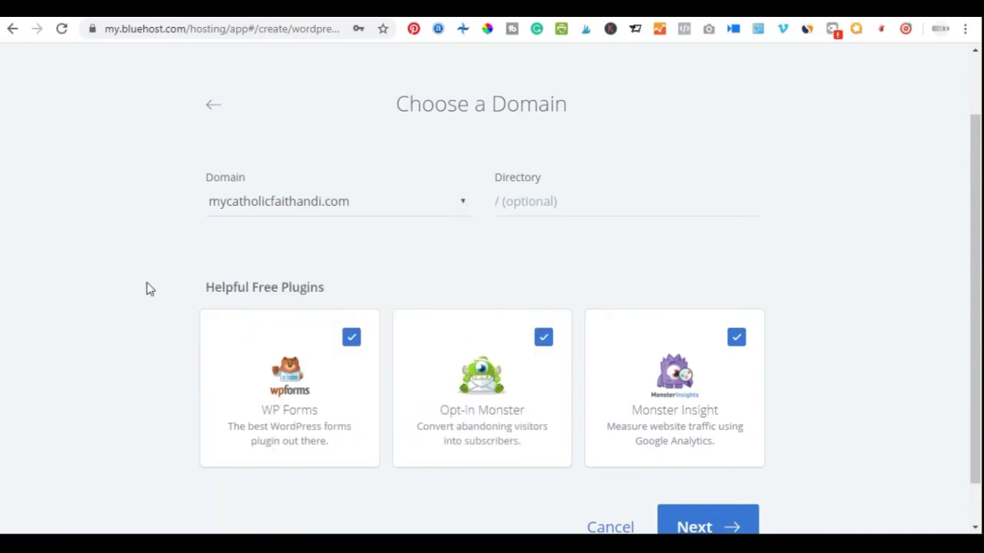
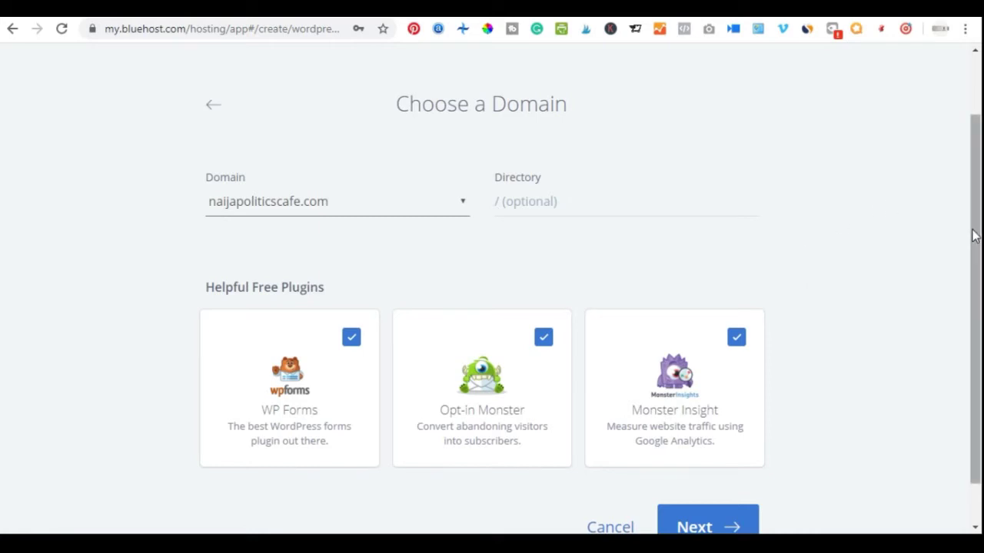
Deselect the suggested plugins WP Forms, Opt-in Monster and Monster Insight, and select all three again
scroll(972, 231, "down", 1)
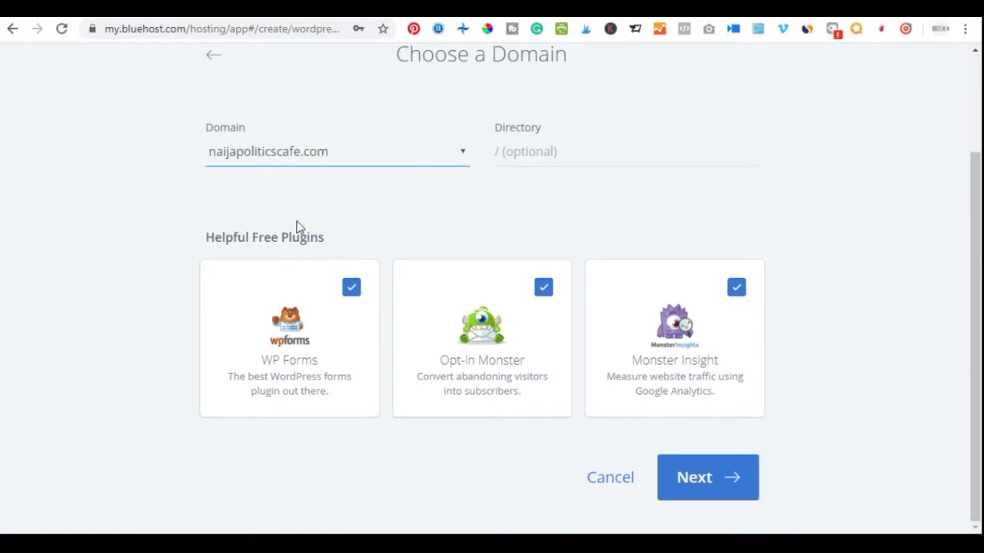
left_click(352, 291)
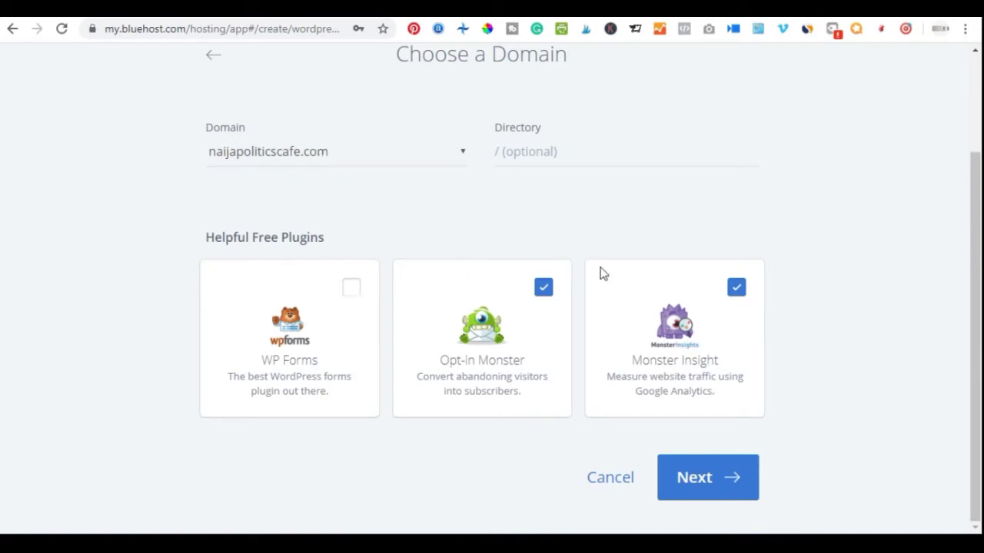
left_click(543, 289)
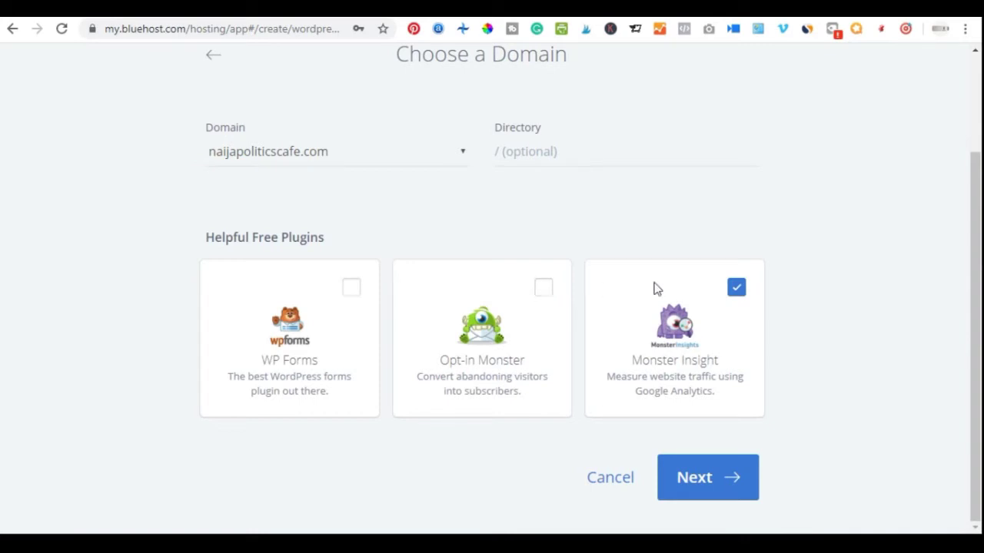
left_click(736, 290)
left_click(352, 290)
left_click(543, 289)
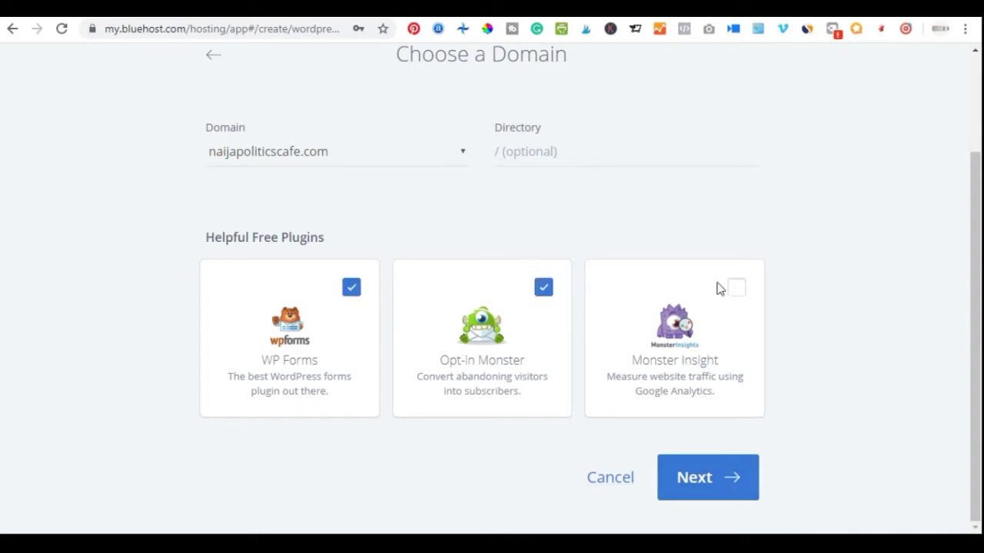
left_click(736, 289)
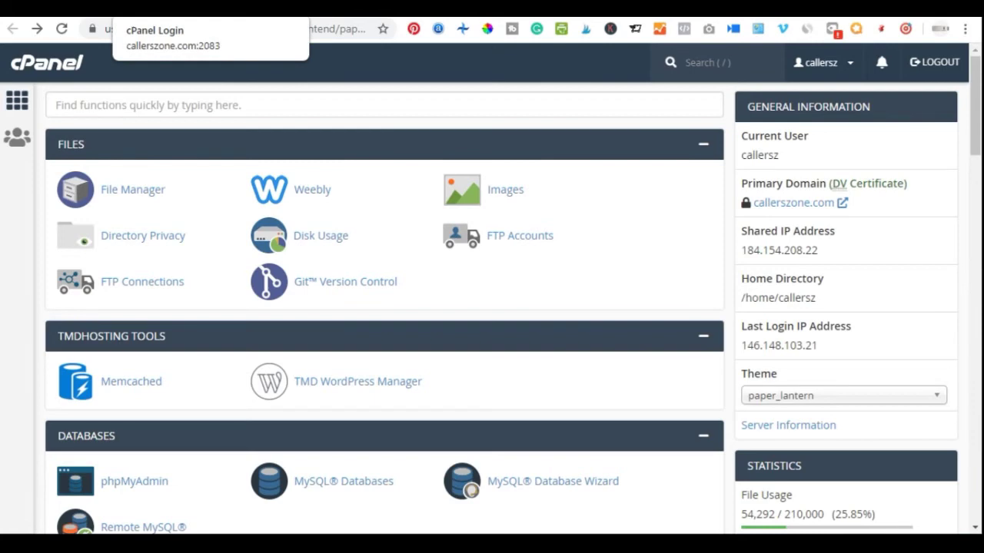
Look at the callerszone.com cPanel login page and the TMDHosting home page, and return to the cPanel dashboard
left_click(154, 8)
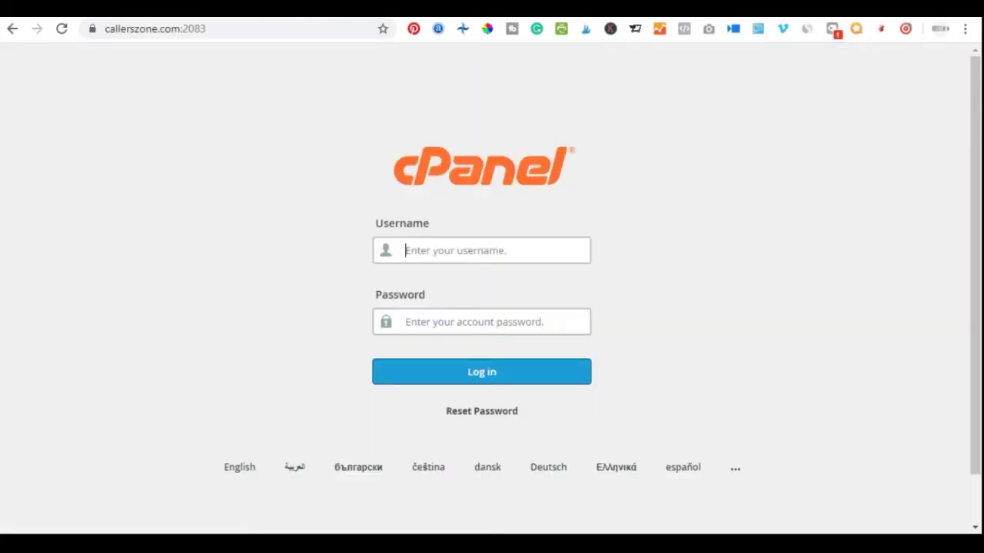
left_click(115, 8)
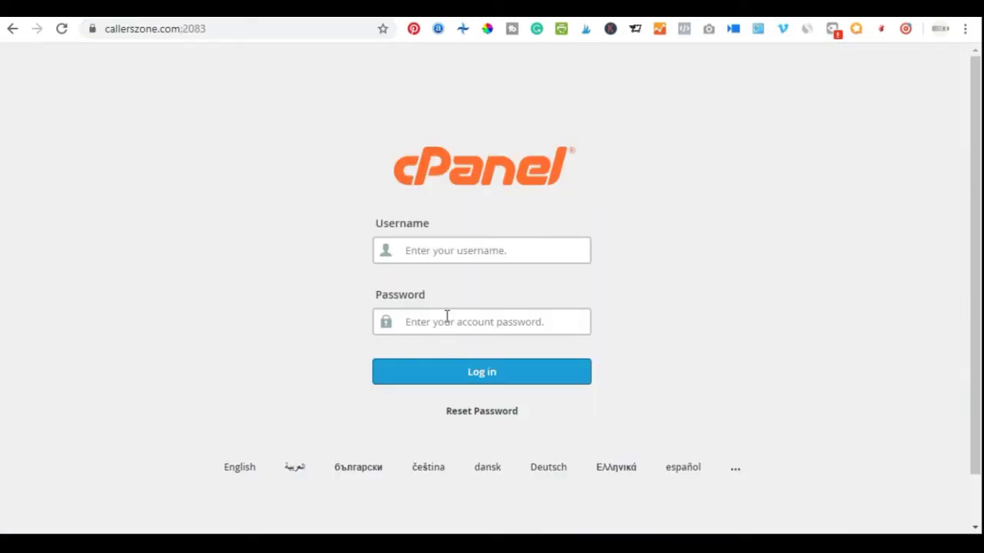
left_click(446, 254)
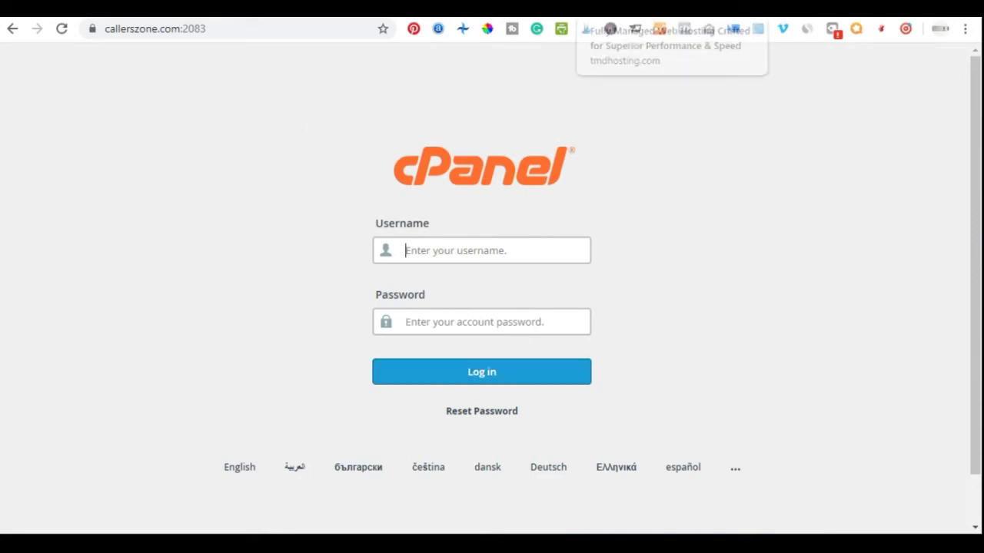
left_click(585, 29)
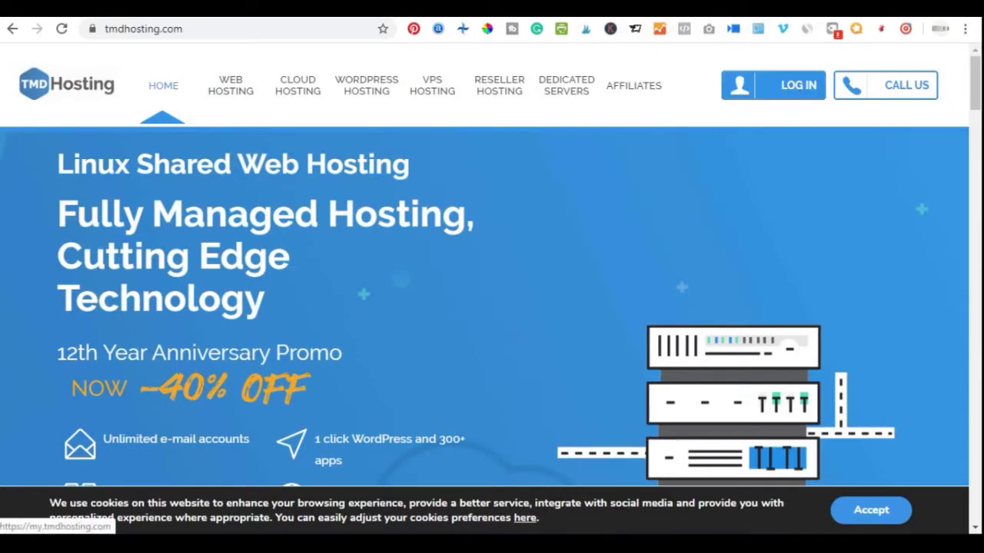
left_click(740, 19)
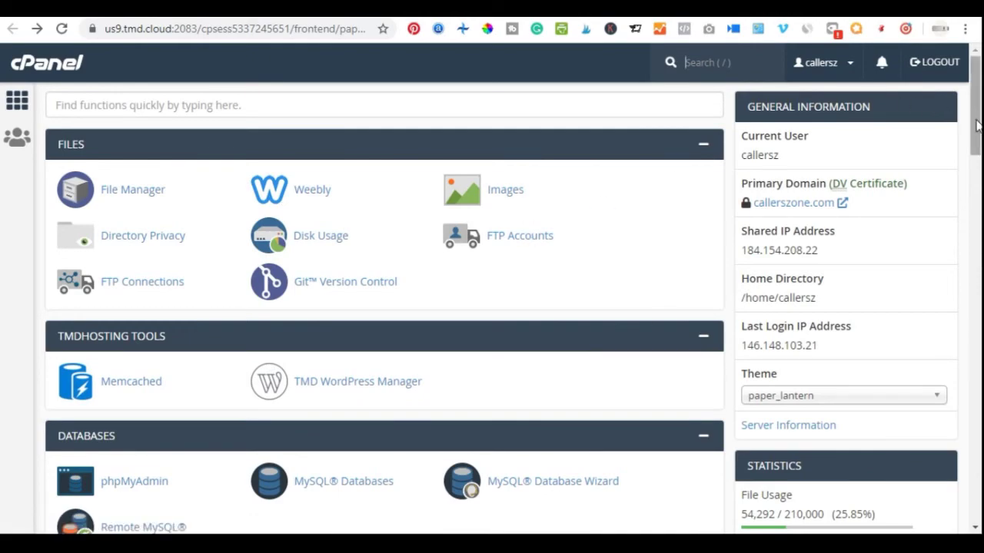
Open WordPress in cPanel's Softaculous Apps Installer and bring up its installation form
left_click_drag(976, 123, 976, 499)
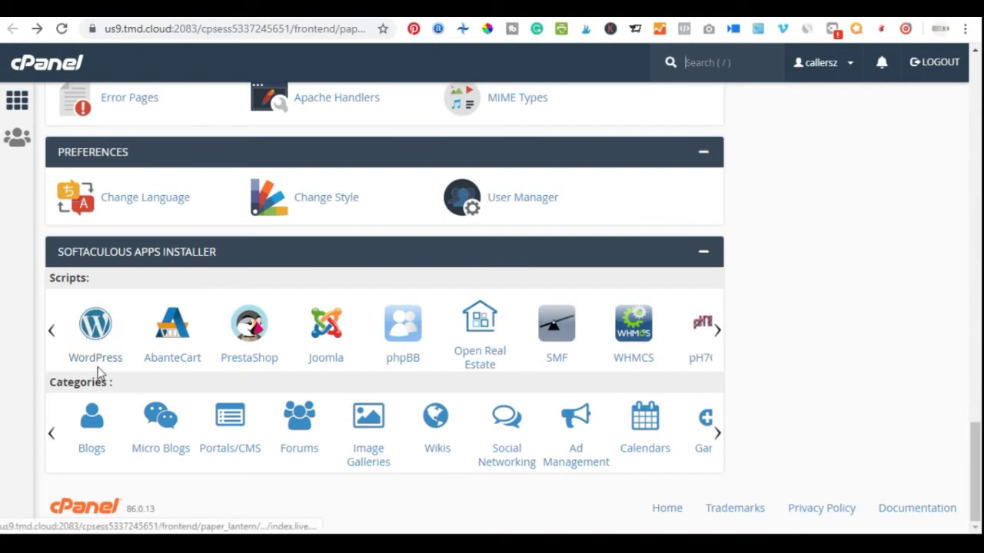
left_click(96, 327)
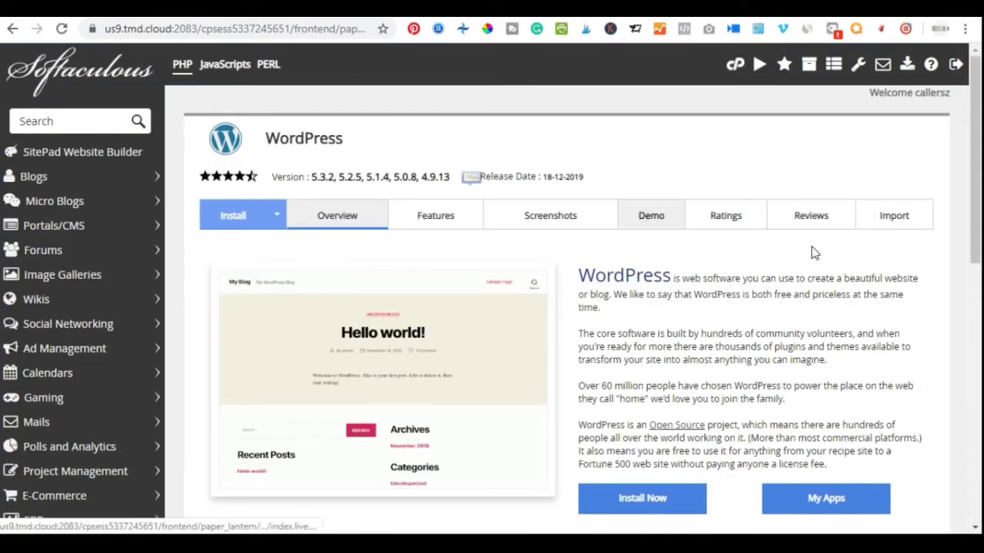
left_click_drag(979, 197, 978, 247)
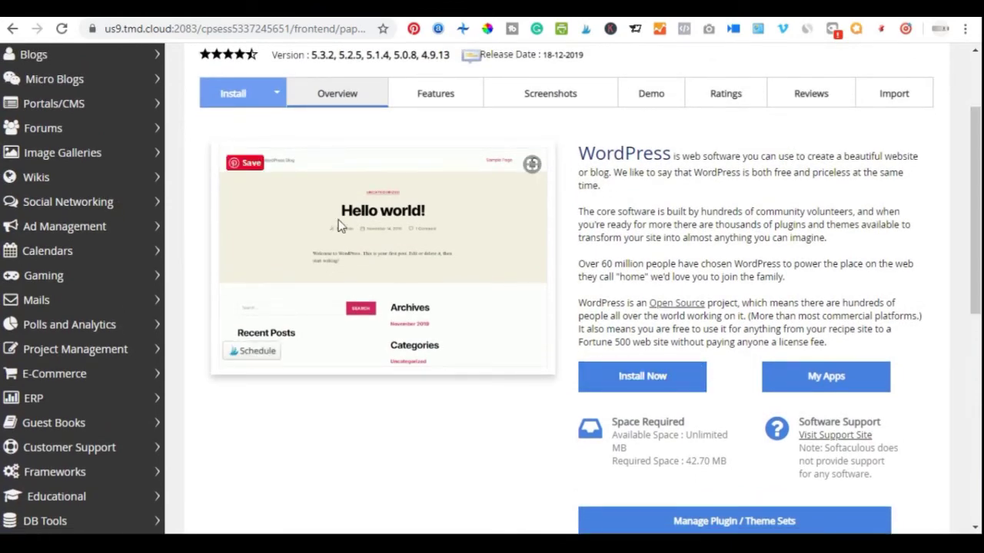
left_click(638, 377)
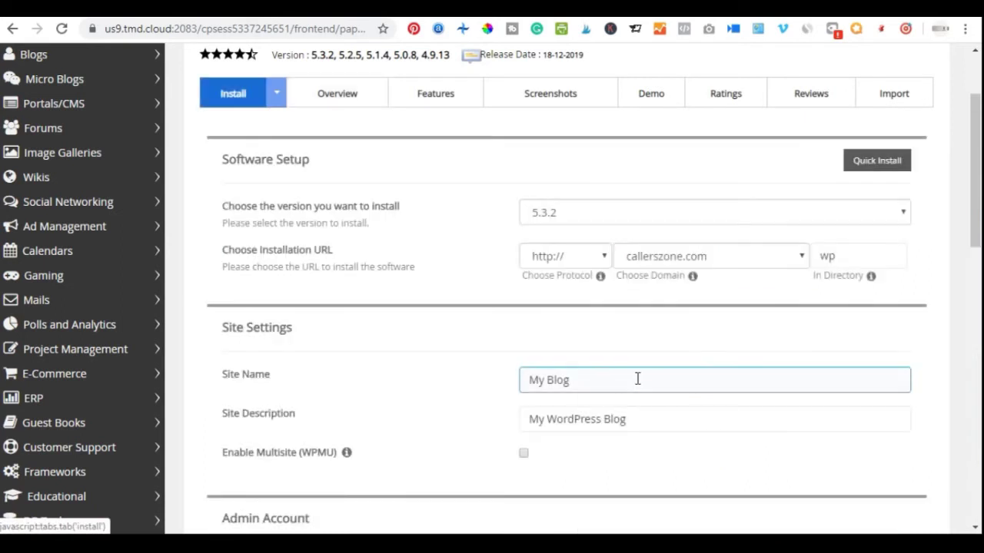
left_click(736, 220)
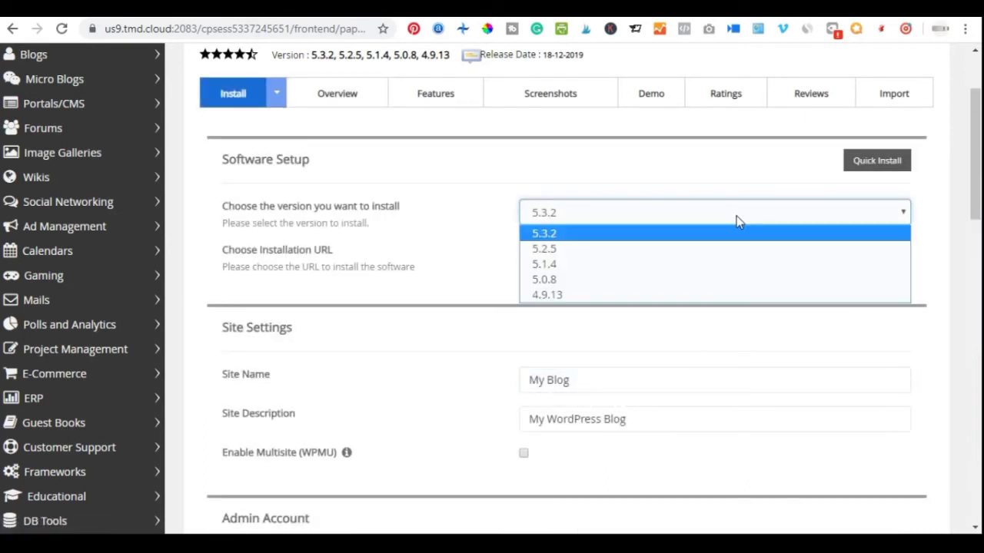
left_click(547, 241)
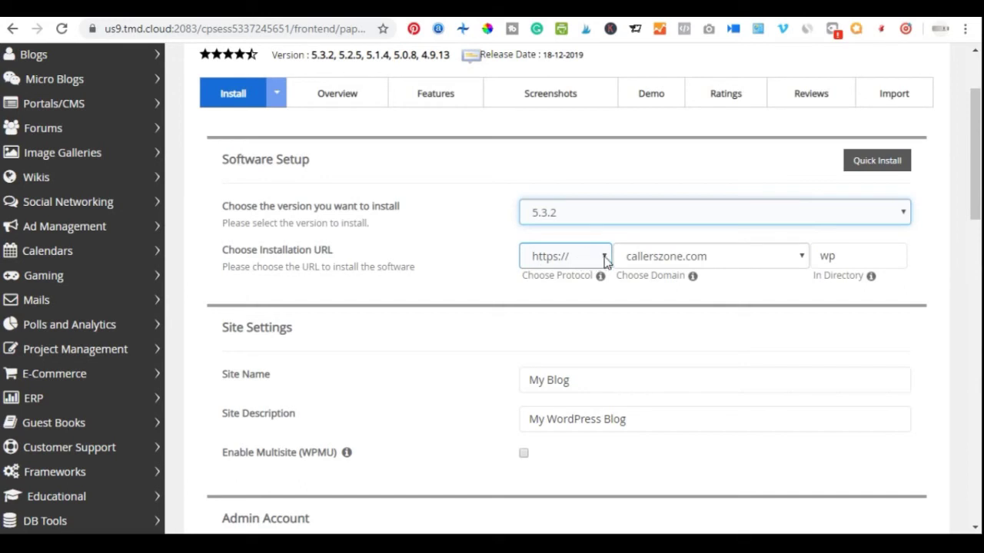
left_click(806, 258)
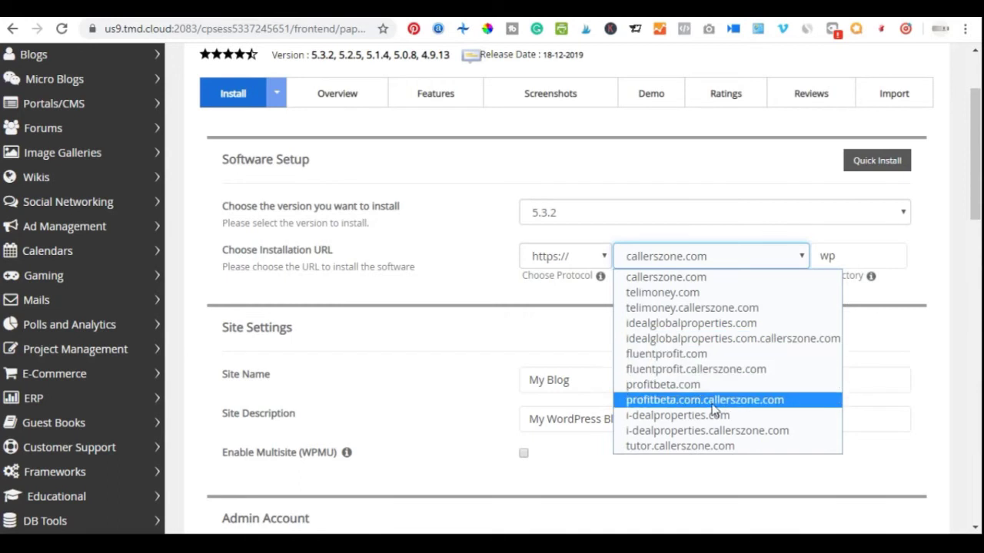
left_click(701, 446)
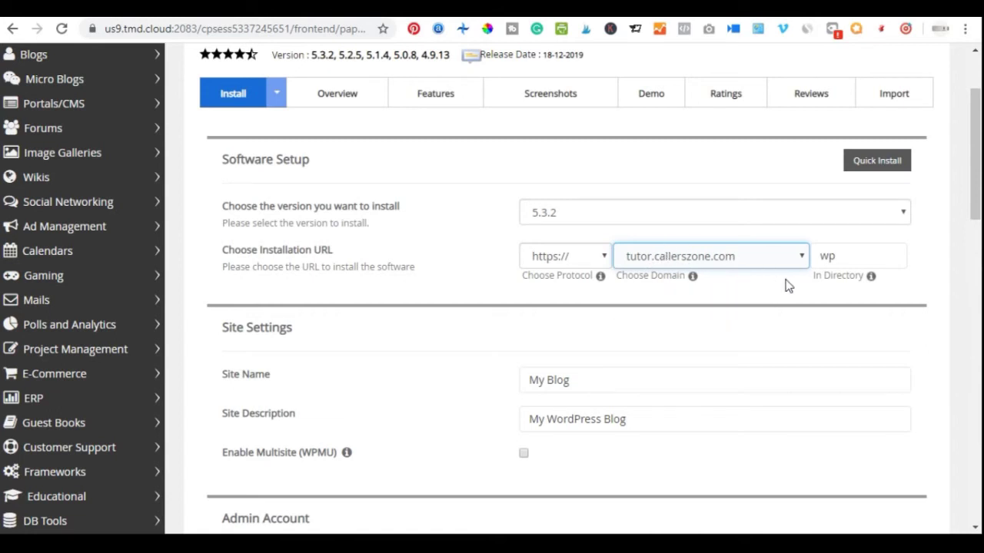
Clear the installation directory so that WordPress installs directly on the chosen domain
left_click(840, 256)
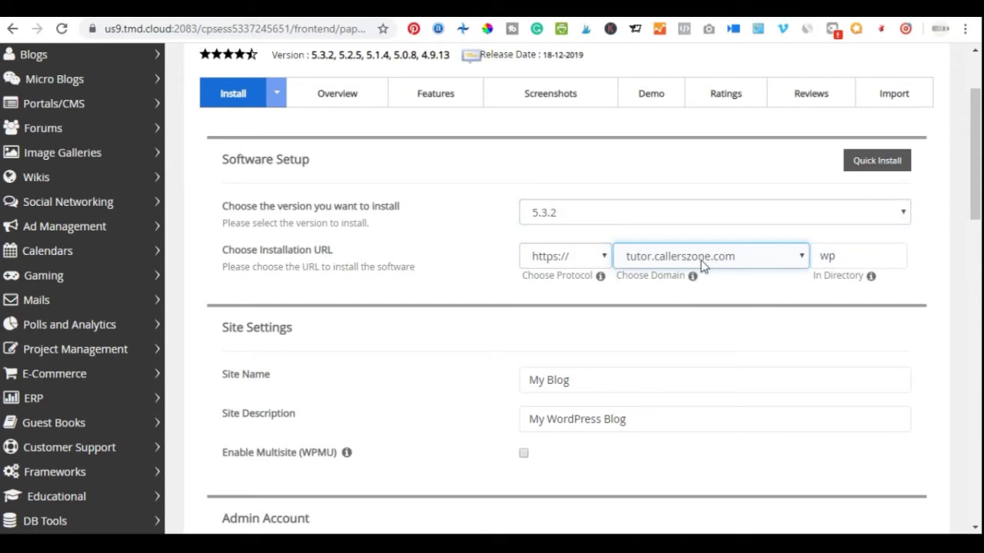
left_click(845, 251)
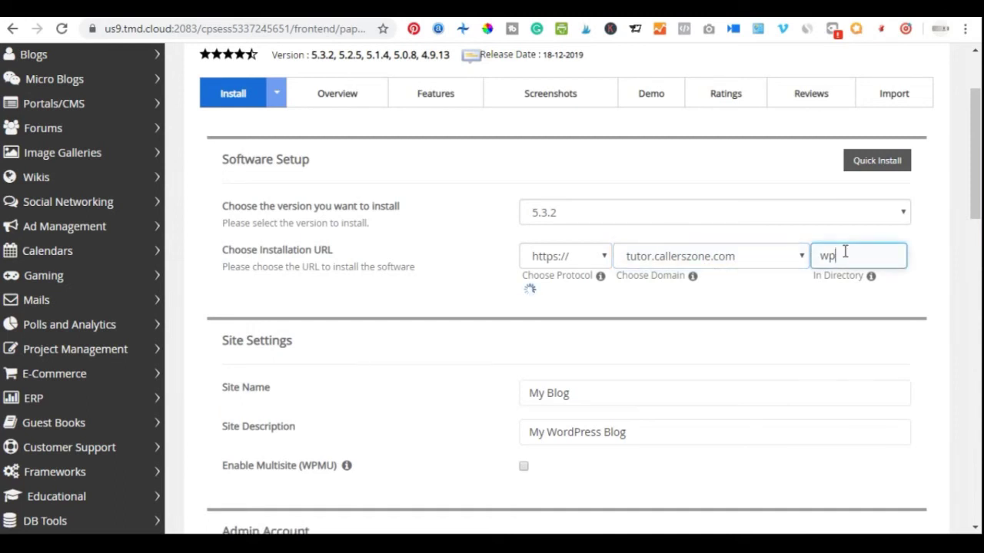
key("BackSpace")
key("BackSpace")
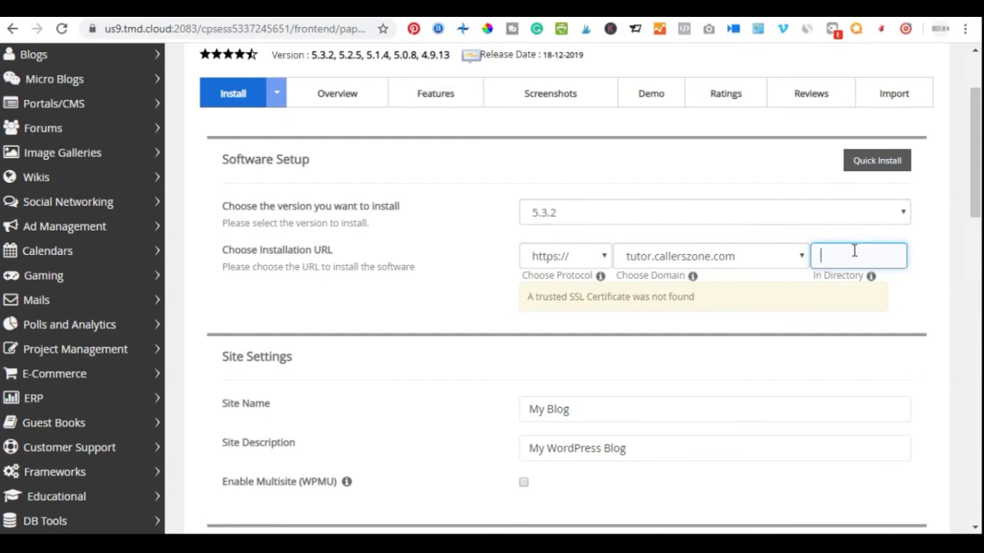
left_click(915, 303)
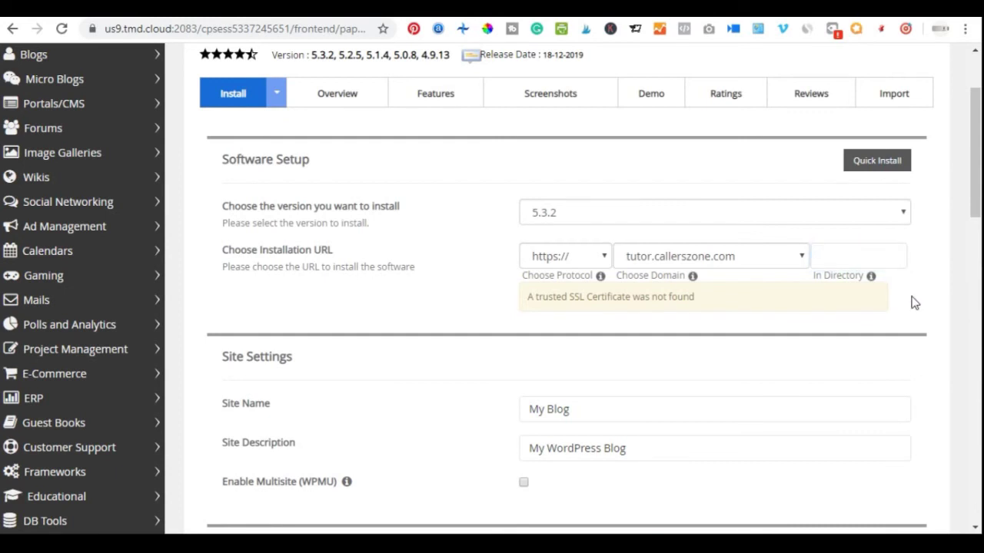
left_click(724, 258)
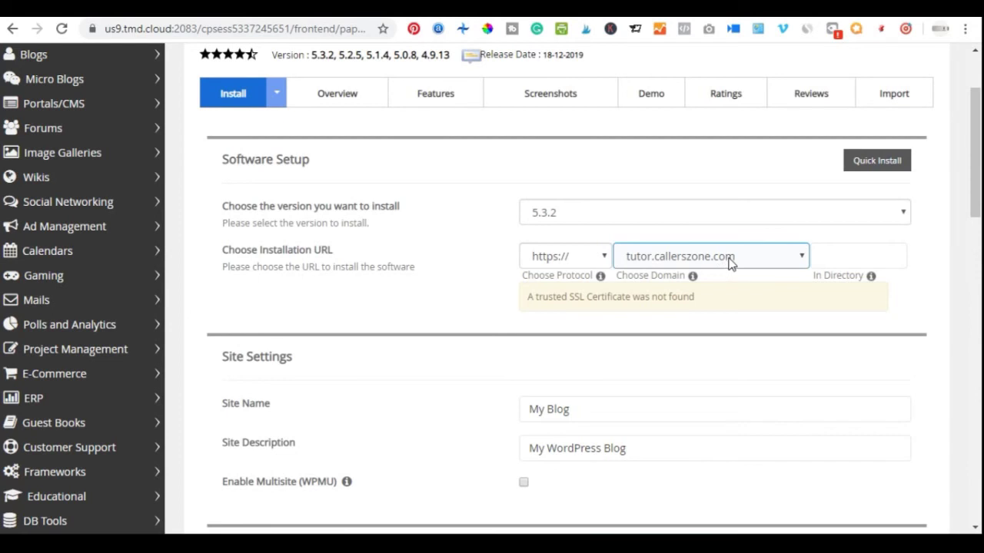
left_click(769, 314)
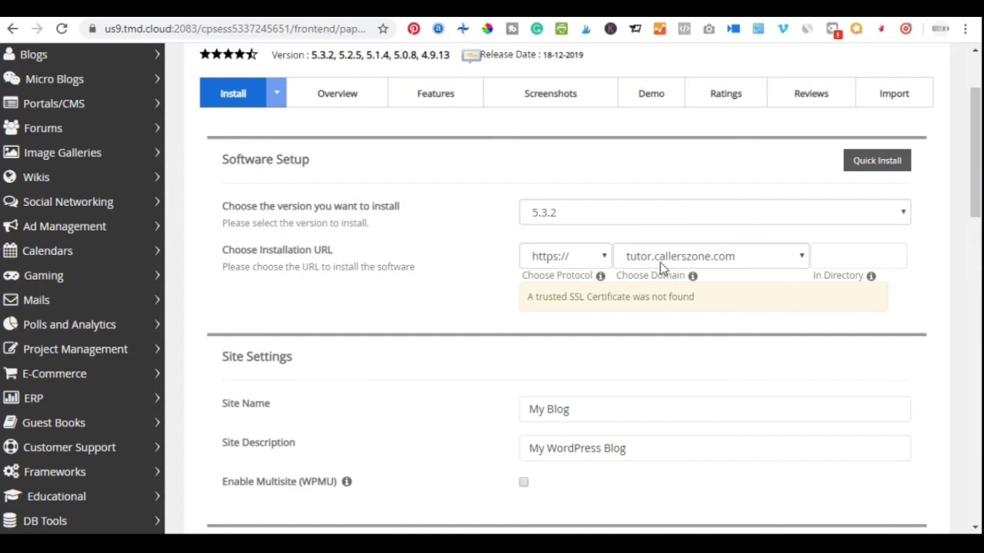
left_click(731, 260)
left_click(749, 310)
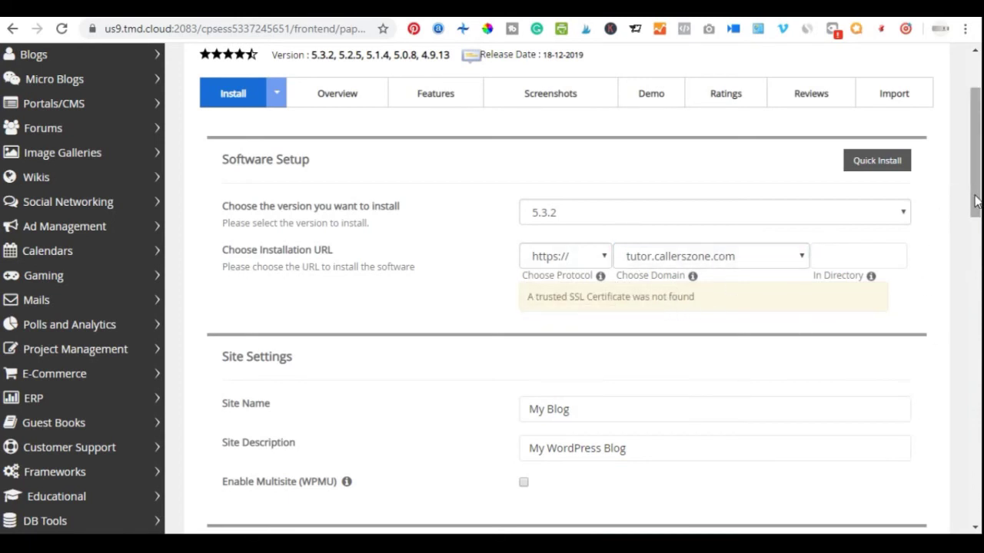
Review the site name, site description and multisite option in the Site Settings section
left_click_drag(975, 201, 976, 260)
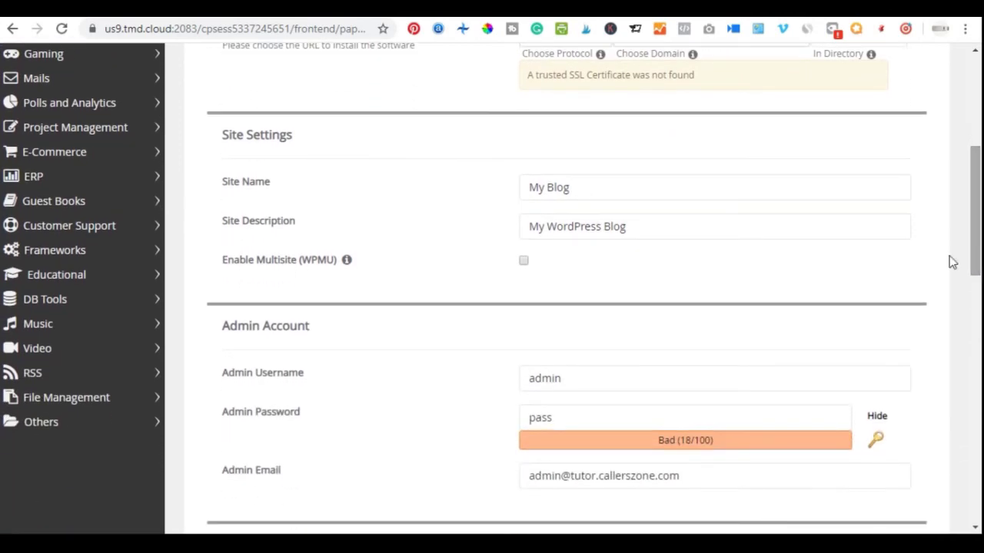
left_click(561, 188)
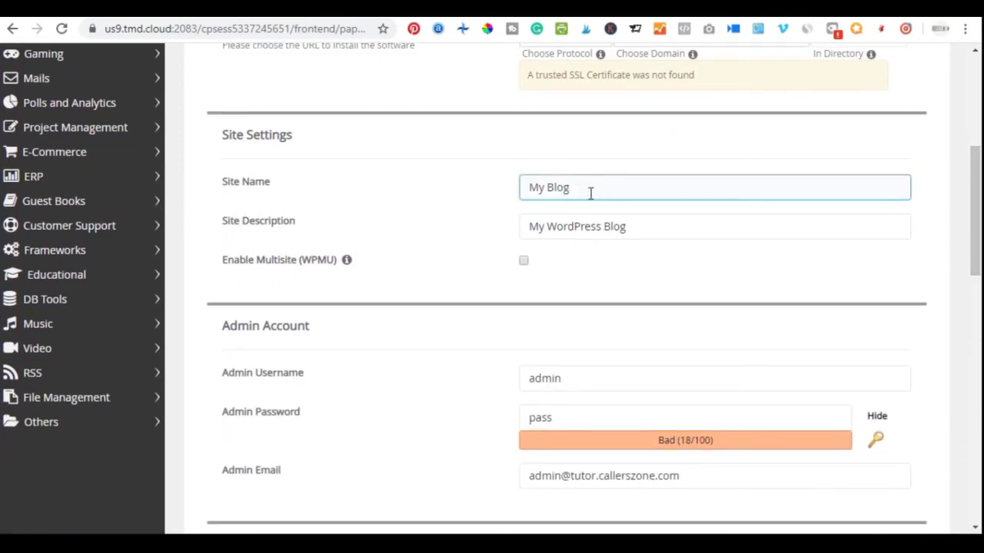
left_click(597, 223)
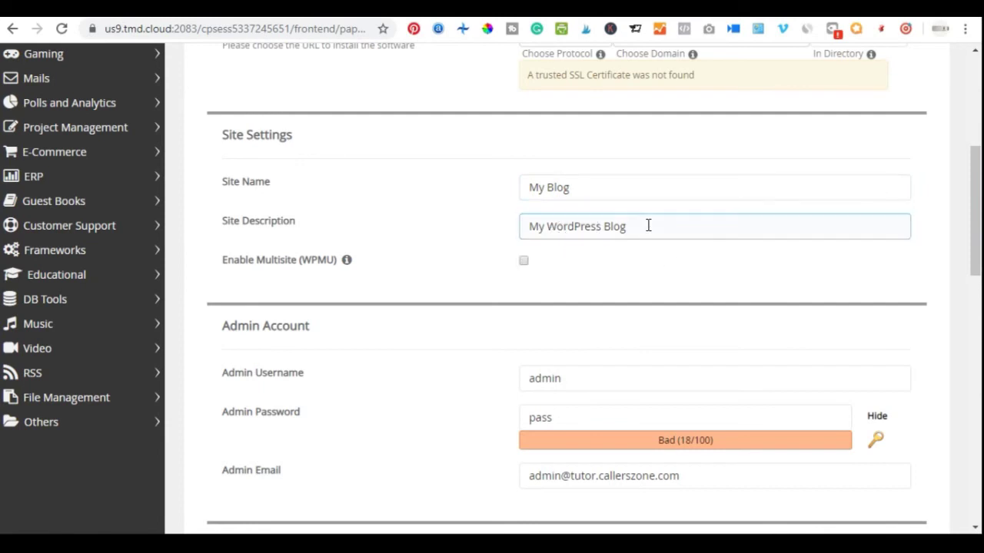
left_click(388, 244)
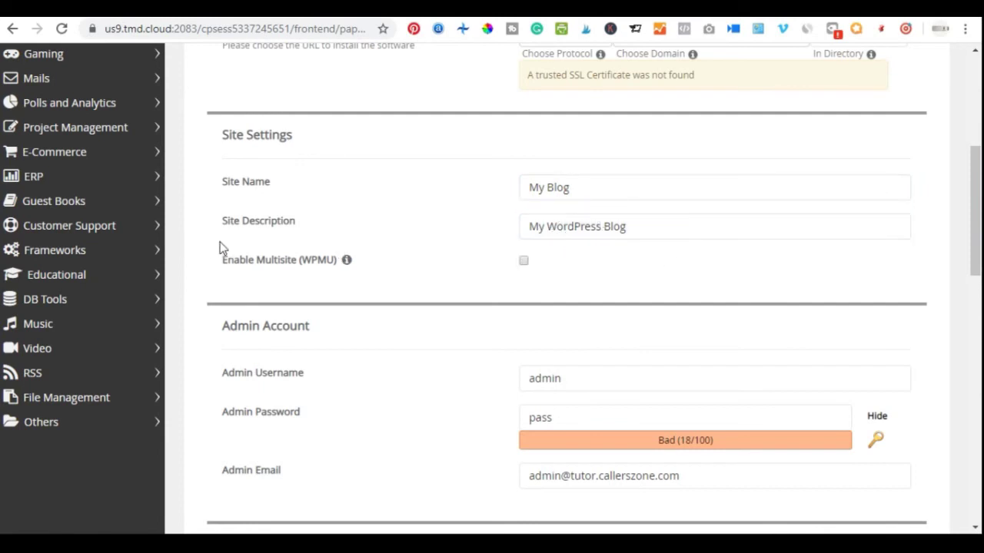
left_click(731, 224)
left_click(799, 275)
mouse_move(347, 261)
left_click_drag(978, 225, 978, 263)
Check the admin username and generate a random admin password for the new WordPress site
left_click(601, 234)
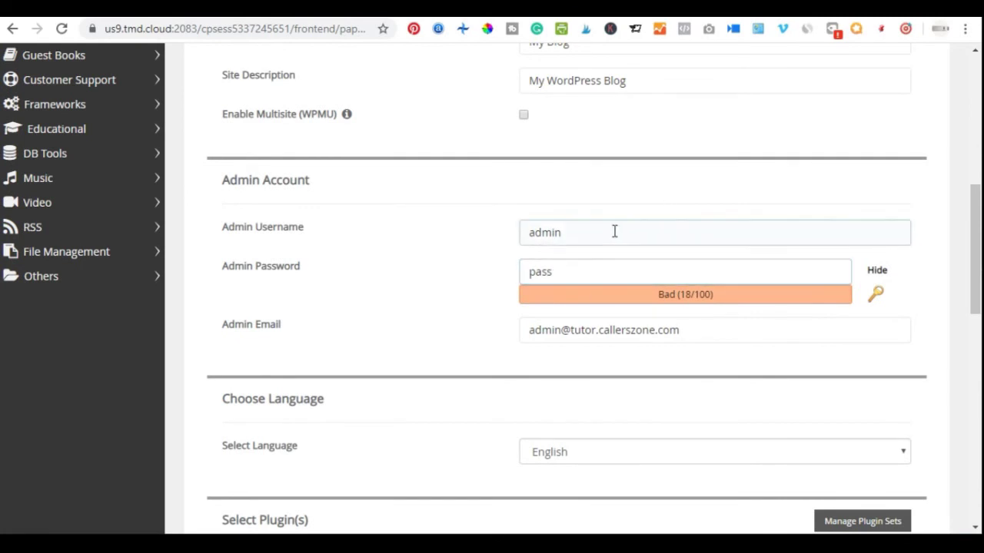
left_click(558, 234)
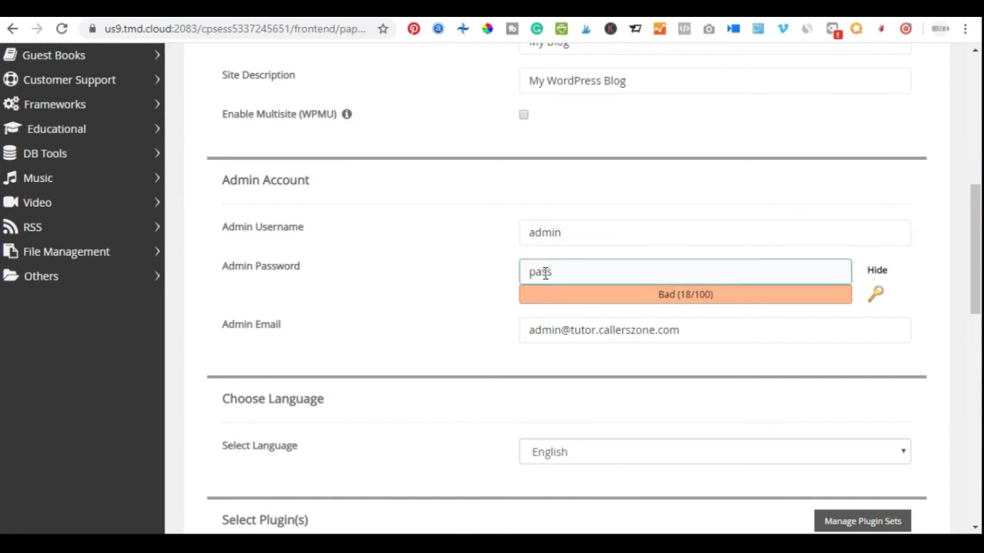
left_click(881, 299)
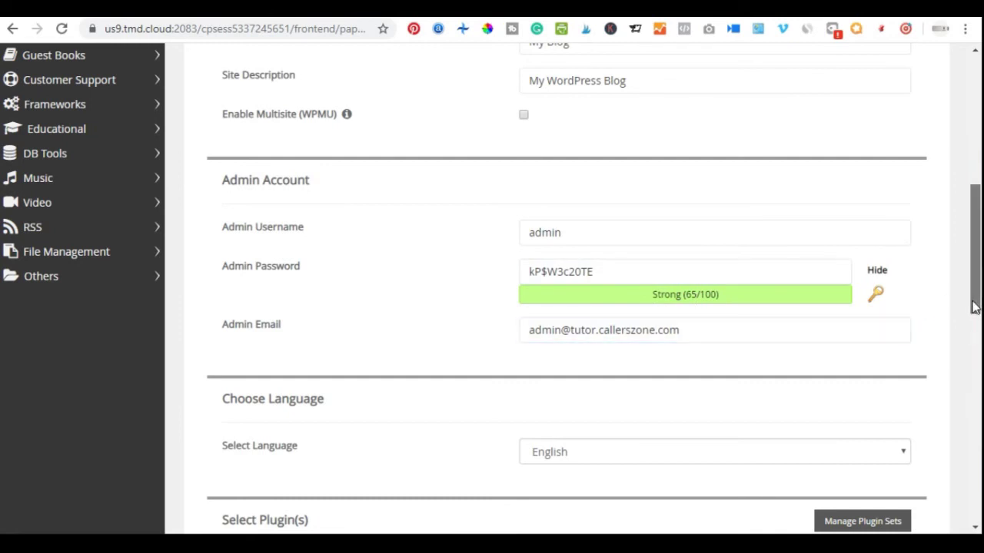
Browse the language, plugin and theme options, keep the English language and default theme, and start the WordPress installation
left_click_drag(973, 307, 974, 334)
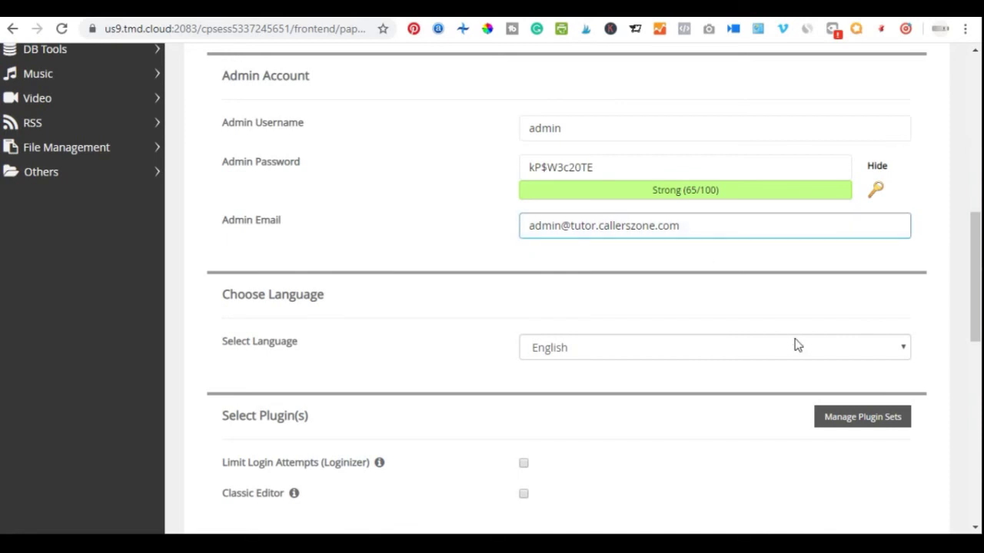
left_click_drag(975, 287, 977, 346)
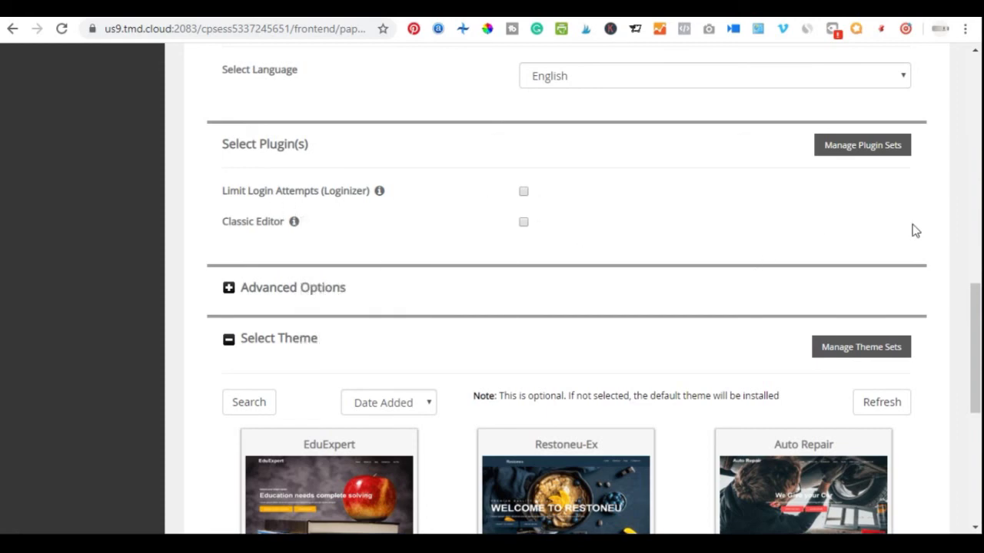
left_click_drag(978, 308, 978, 367)
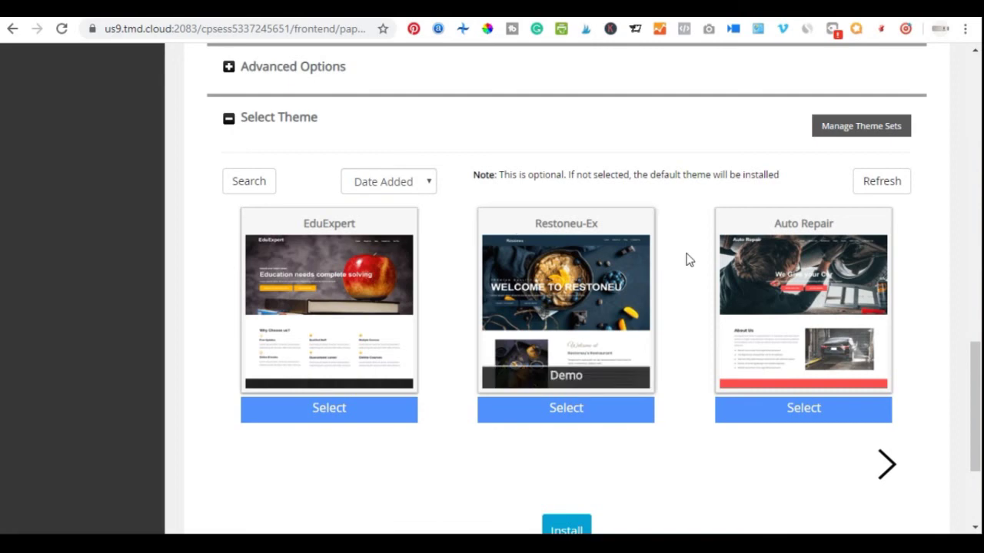
left_click(888, 463)
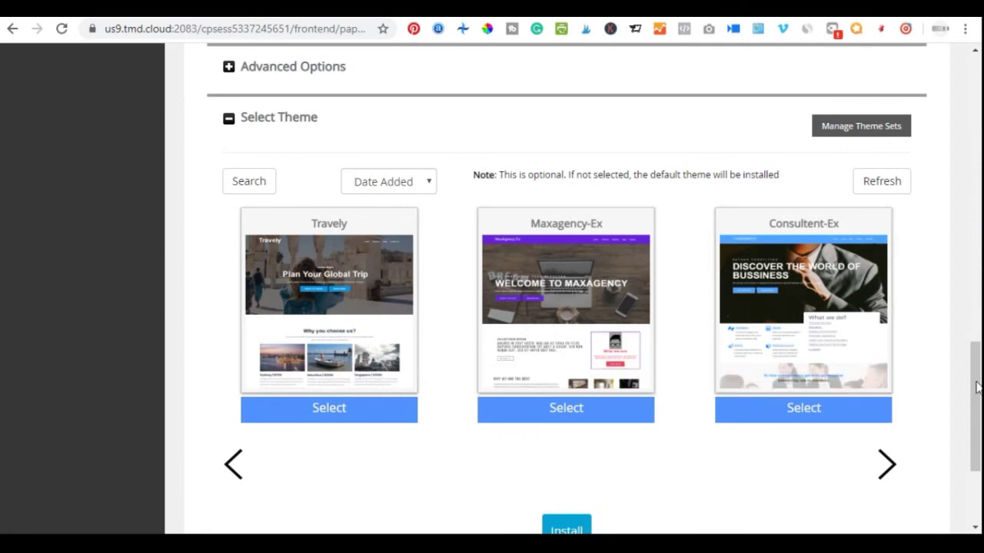
left_click_drag(977, 383, 973, 433)
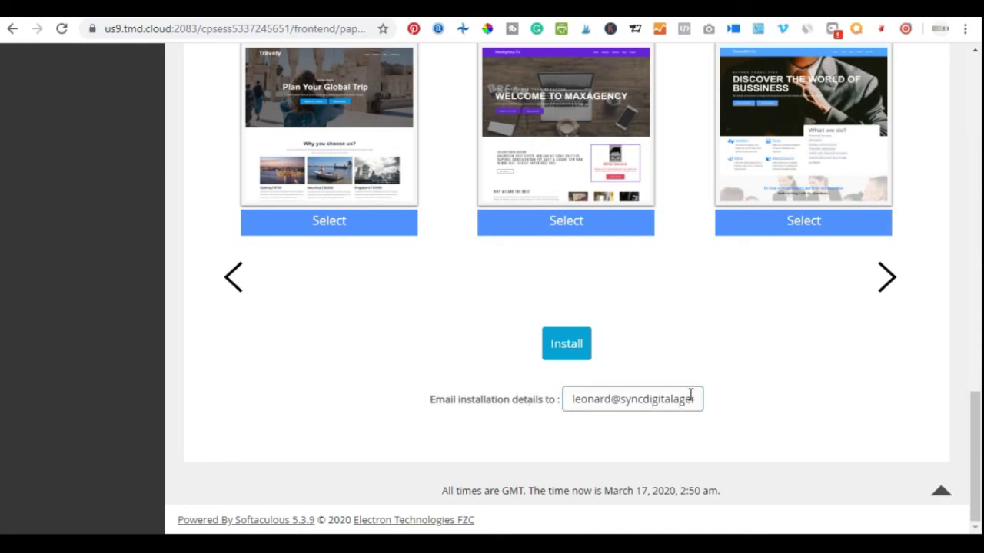
left_click(563, 346)
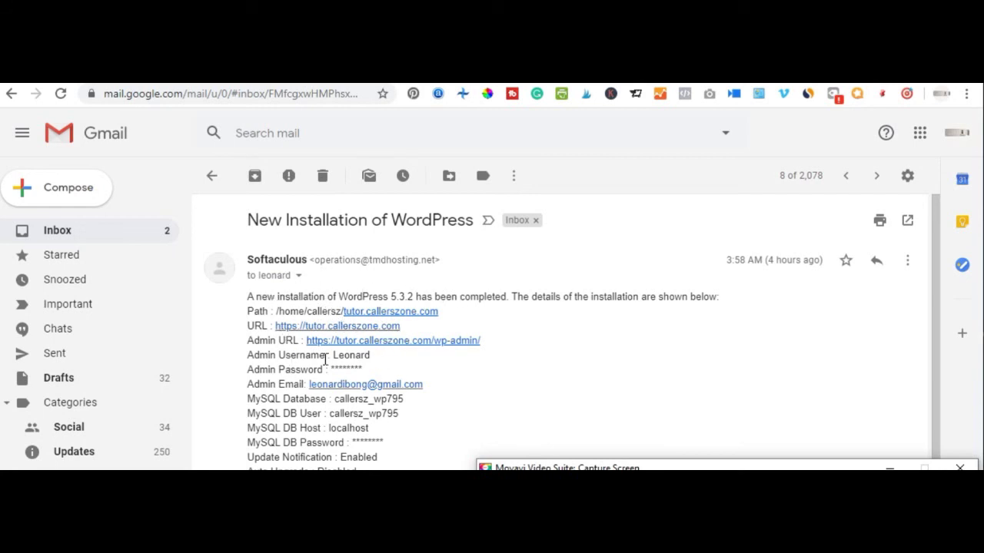
Open the tutor.callerszone.com site from the Softaculous installation email in Gmail and view its homepage
left_click(397, 314)
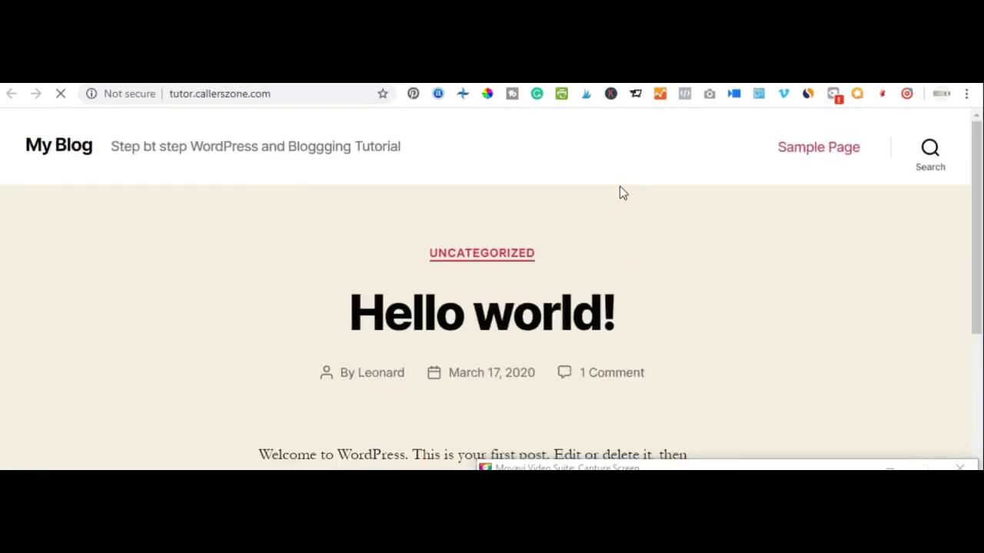
left_click_drag(976, 188, 979, 160)
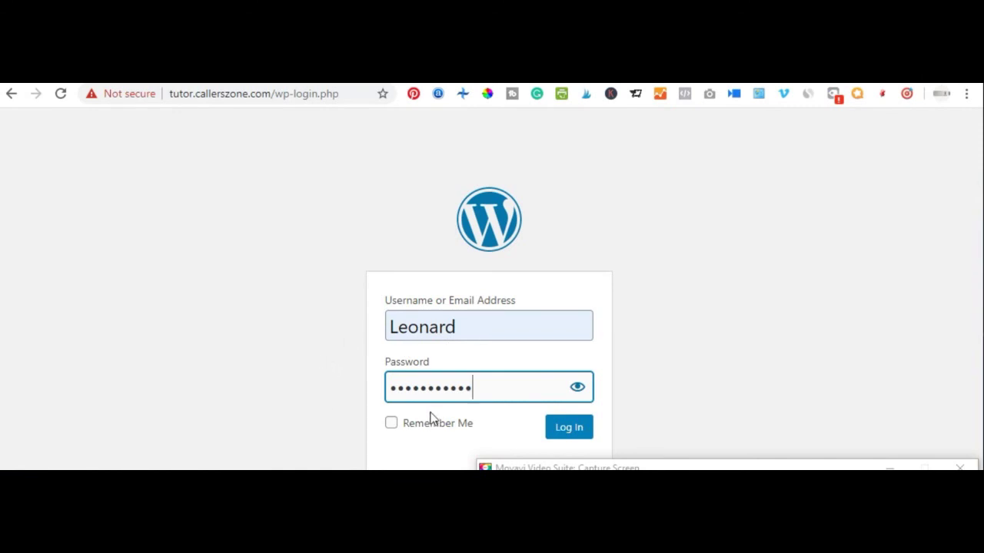
Log in to the WordPress admin of tutor.callerszone.com with the Remember Me option enabled
left_click(390, 424)
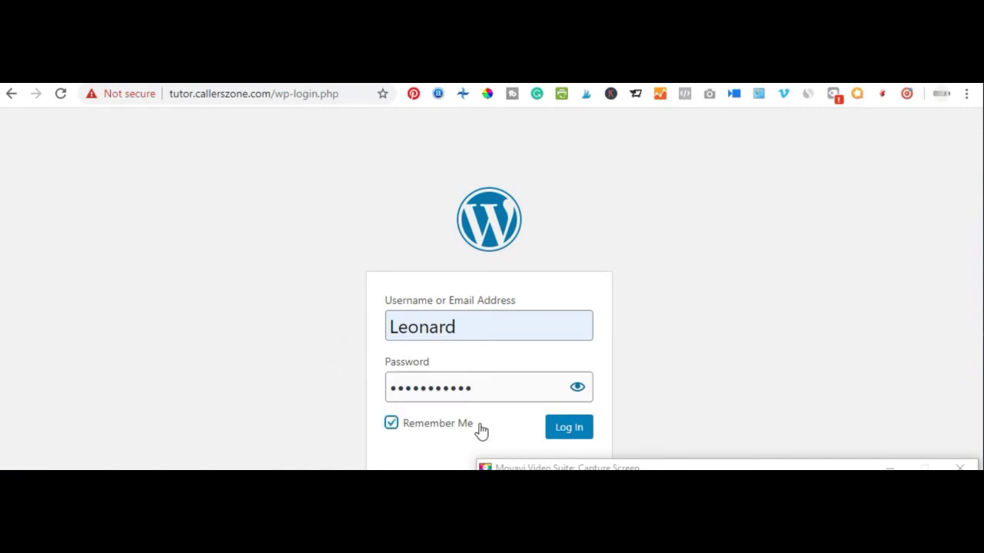
left_click(560, 429)
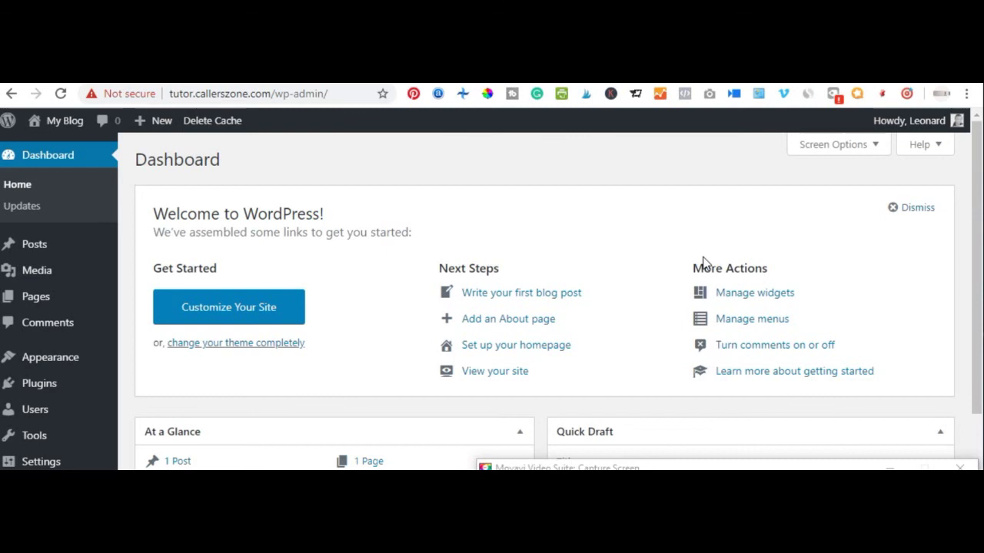
Look over the WordPress dashboard, from the welcome section to the Activity and WordPress Events and News widgets
left_click_drag(977, 200, 978, 395)
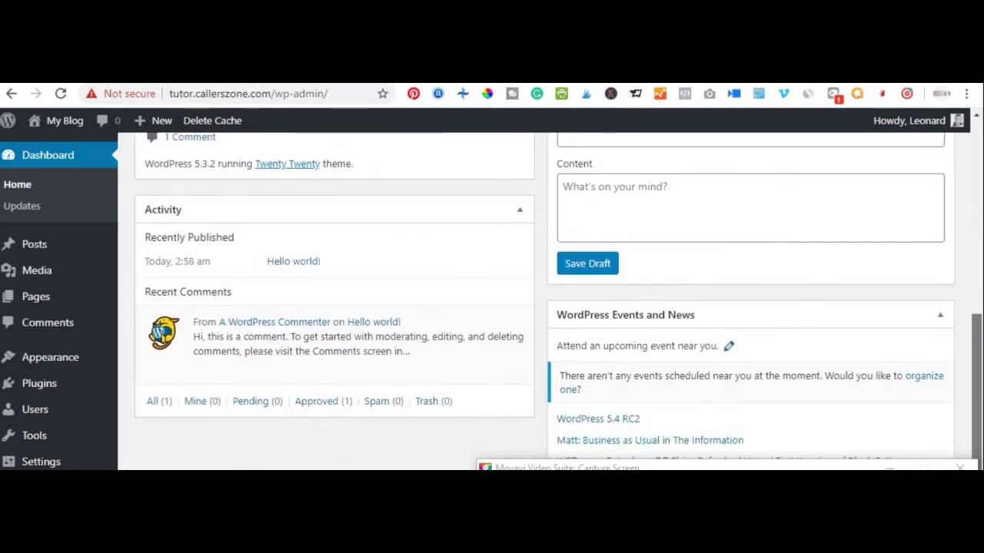
scroll(961, 308, "up", 5)
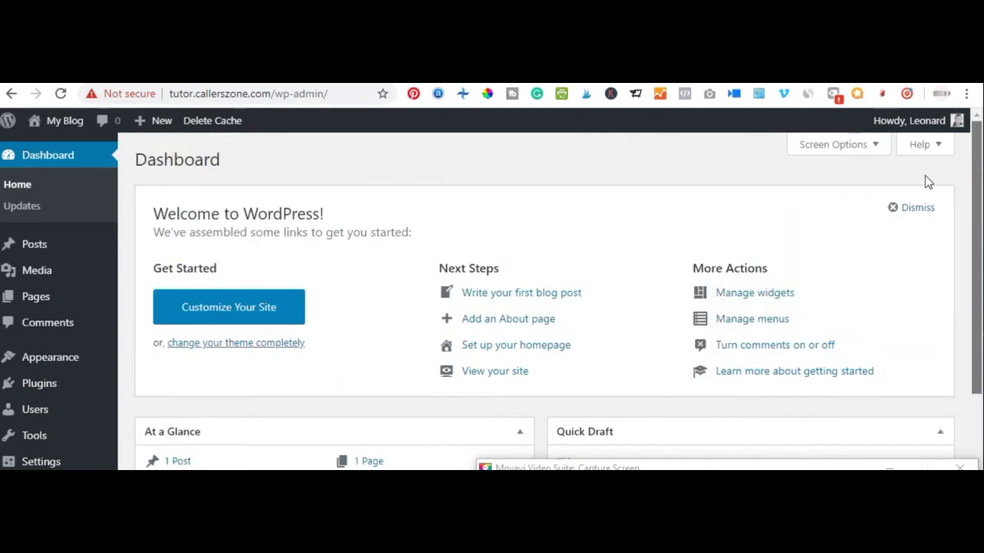
scroll(951, 317, "down", 3)
scroll(953, 346, "down", 4)
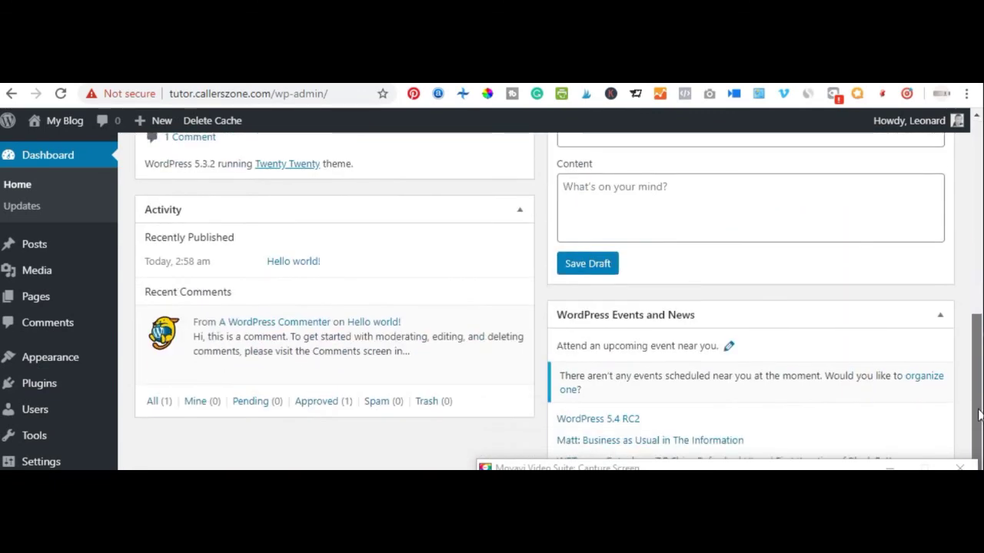
scroll(957, 323, "up", 4)
scroll(953, 295, "up", 3)
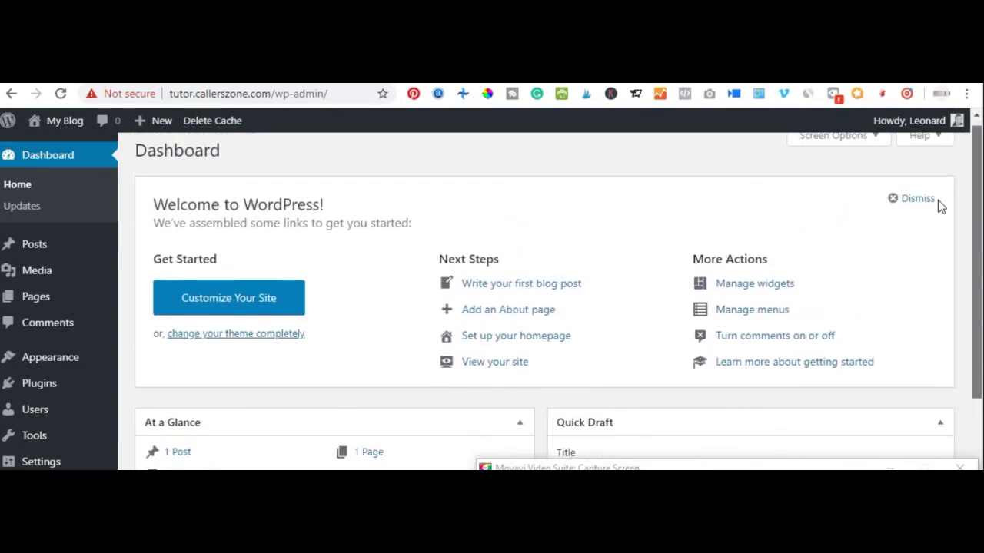